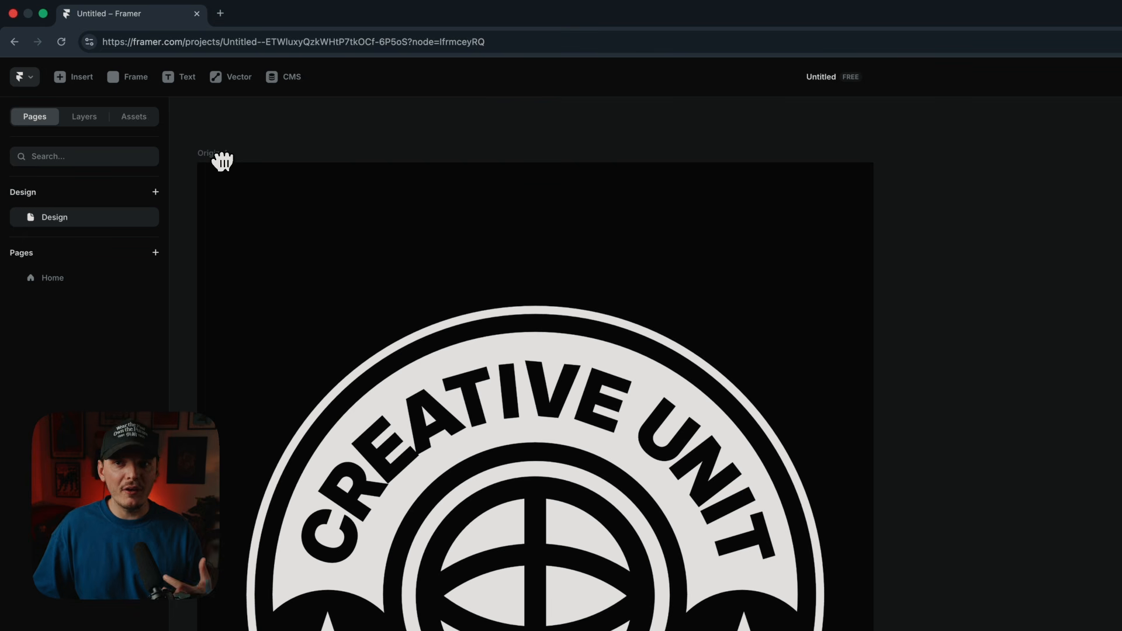
Create an empty black 830 × 1064 frame named New Design beside the Original frame.
click(124, 76)
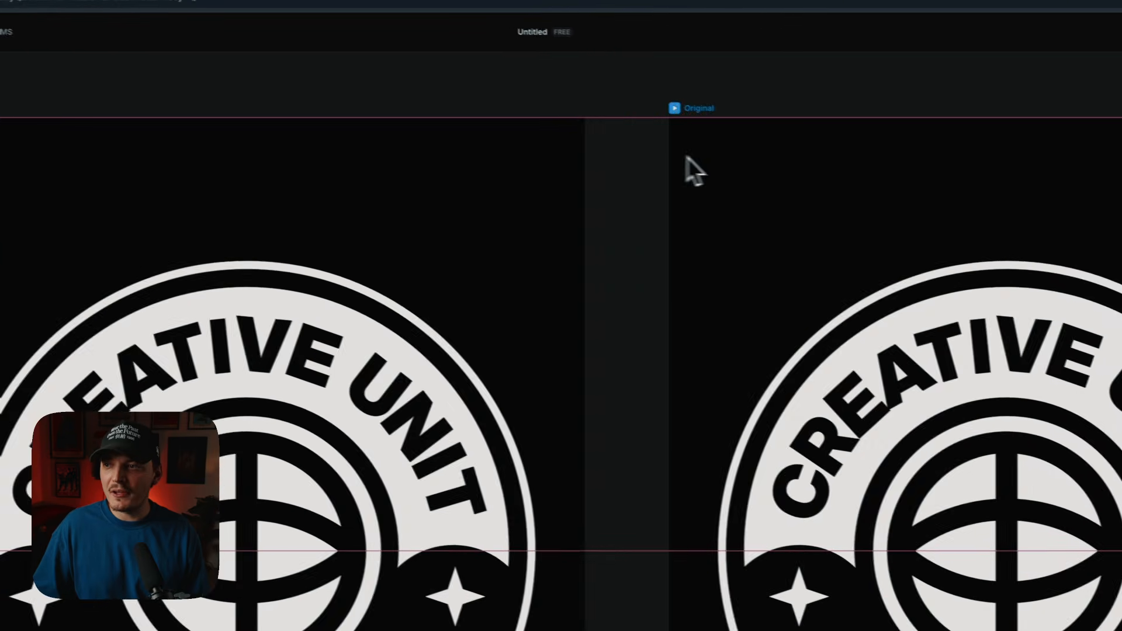
drag(687, 157, 634, 157)
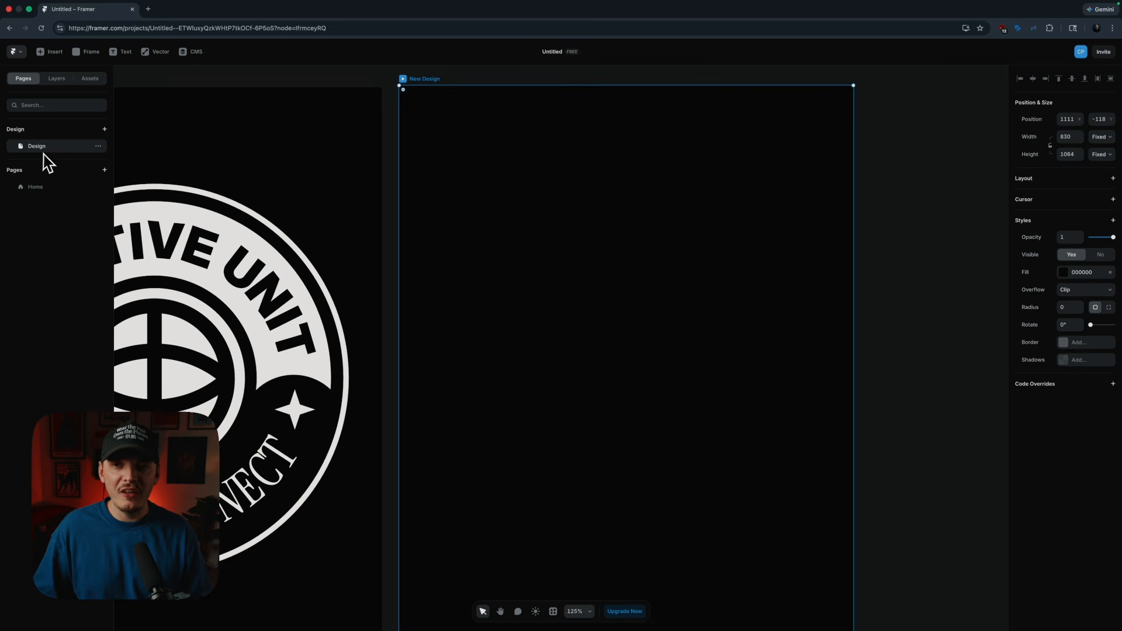
click(53, 81)
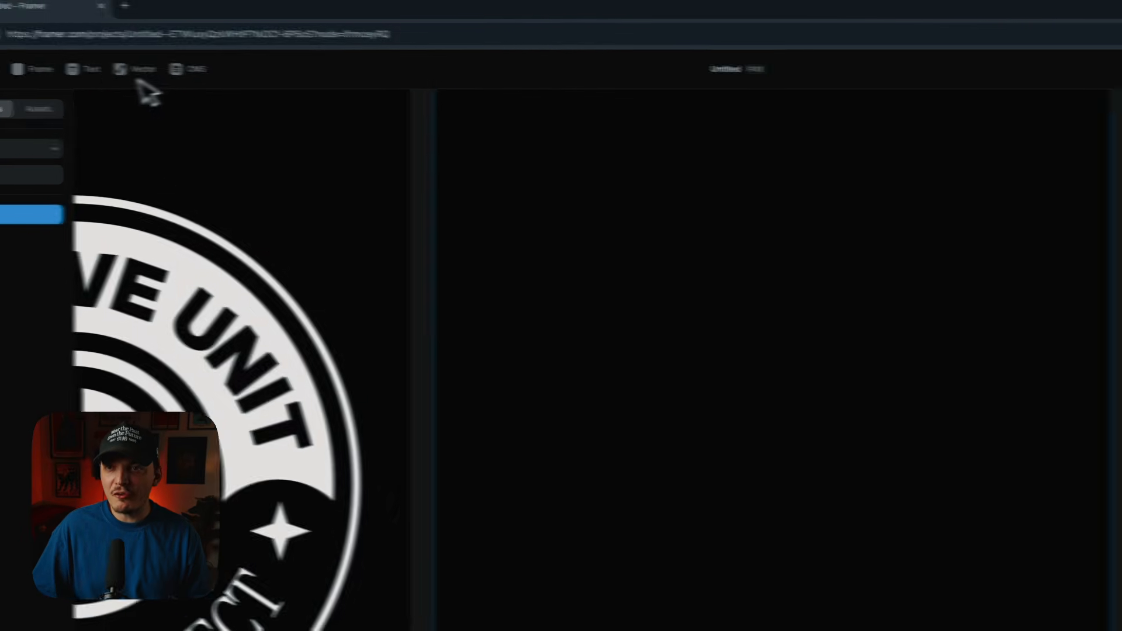
Draw a circle of about 590 × 590 in the New Design frame and centre it in the frame.
click(11, 66)
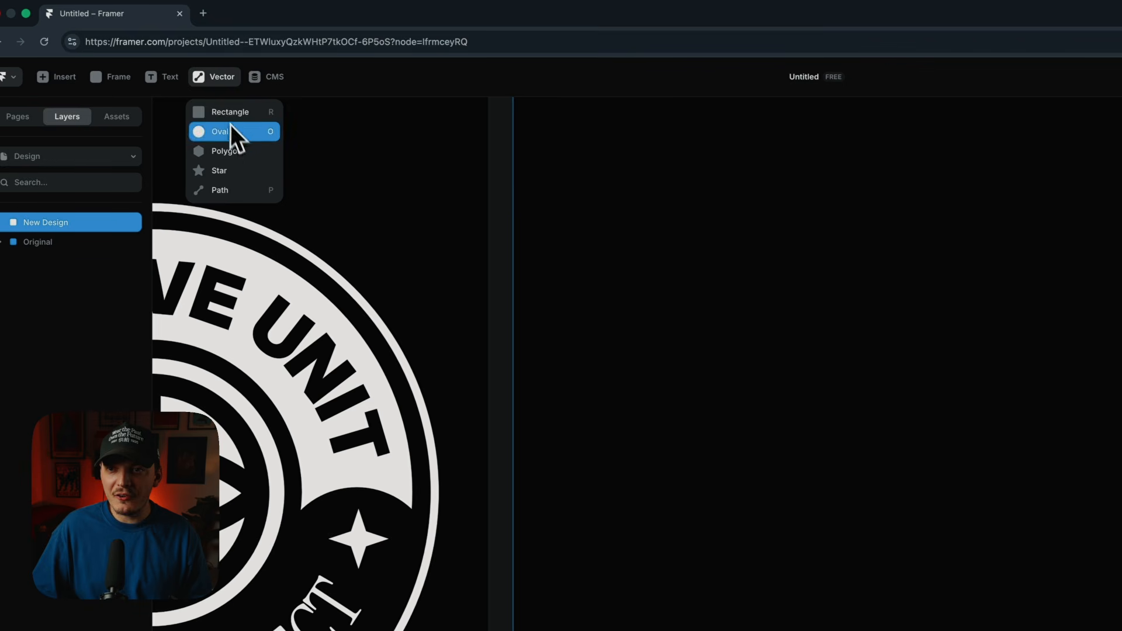
click(230, 131)
drag(631, 158, 1094, 629)
drag(762, 514, 762, 515)
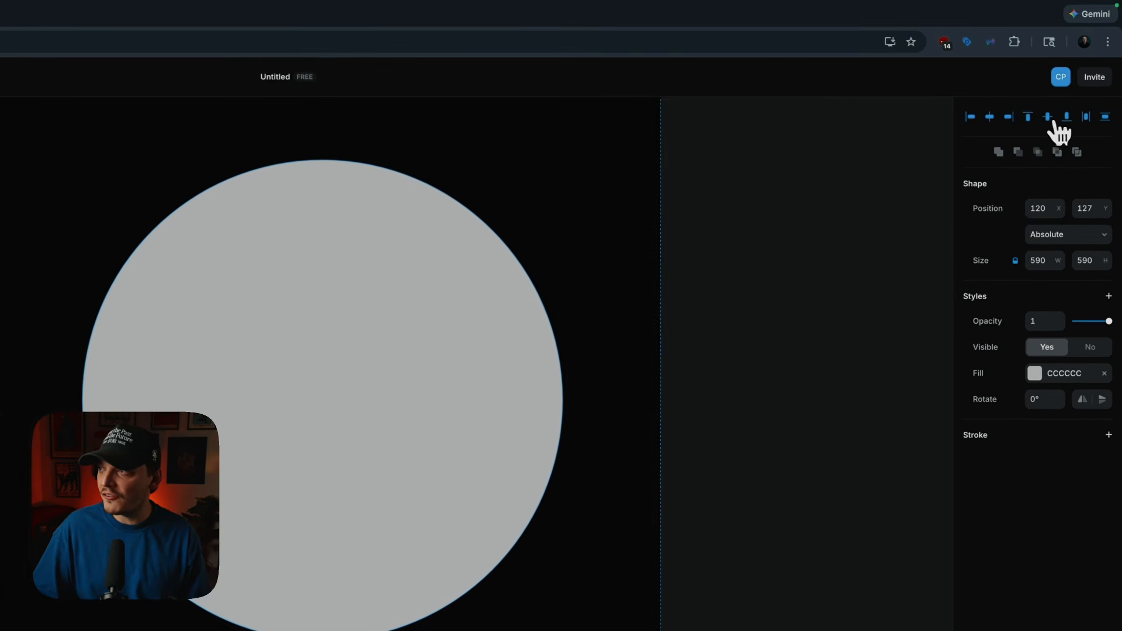
click(1072, 78)
Duplicate the 590 × 590 circle in place and fill the copy with red A31212.
click(774, 325)
drag(774, 326, 681, 220)
click(276, 310)
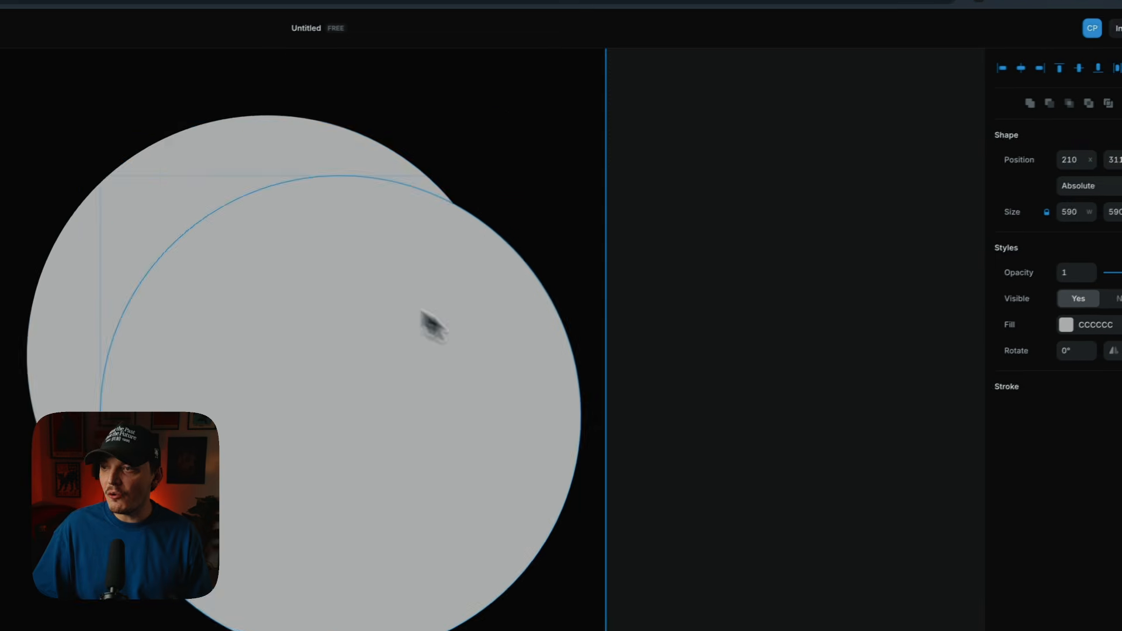
click(1067, 304)
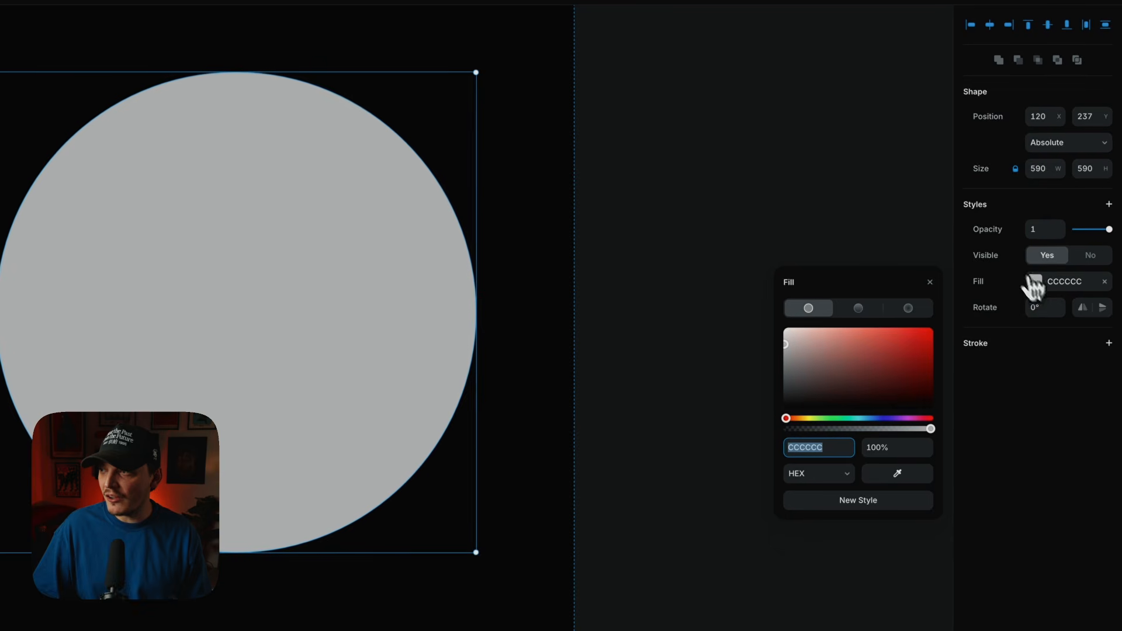
click(941, 383)
drag(910, 358, 917, 356)
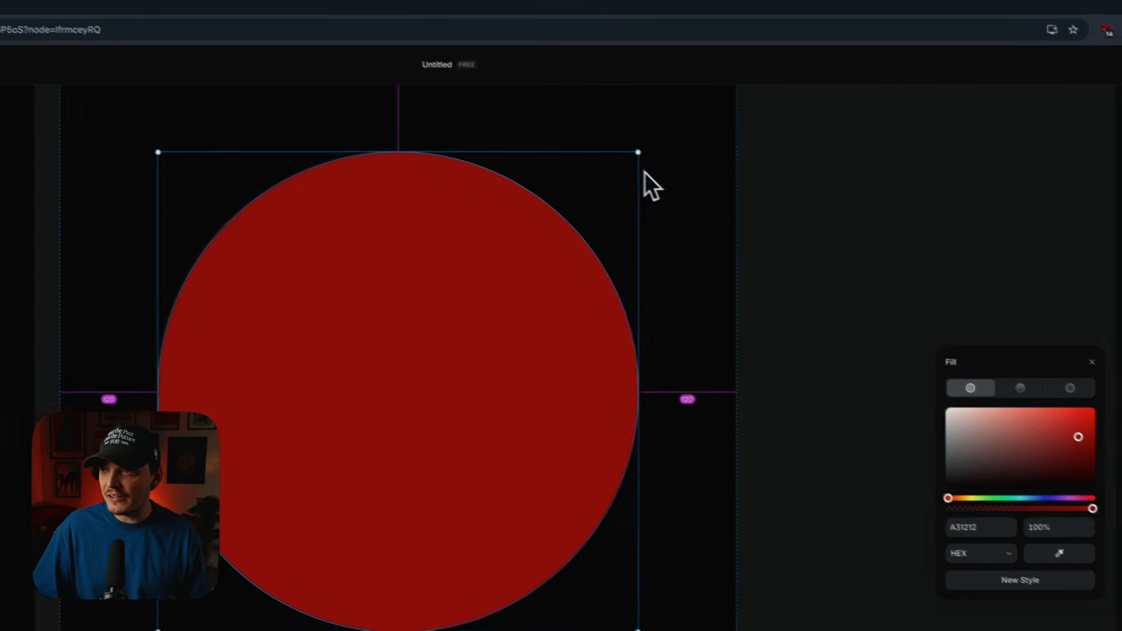
Shrink the red circle about its centre to about 342 × 342 and fill it with black 000000.
drag(476, 72, 367, 164)
drag(551, 255, 549, 187)
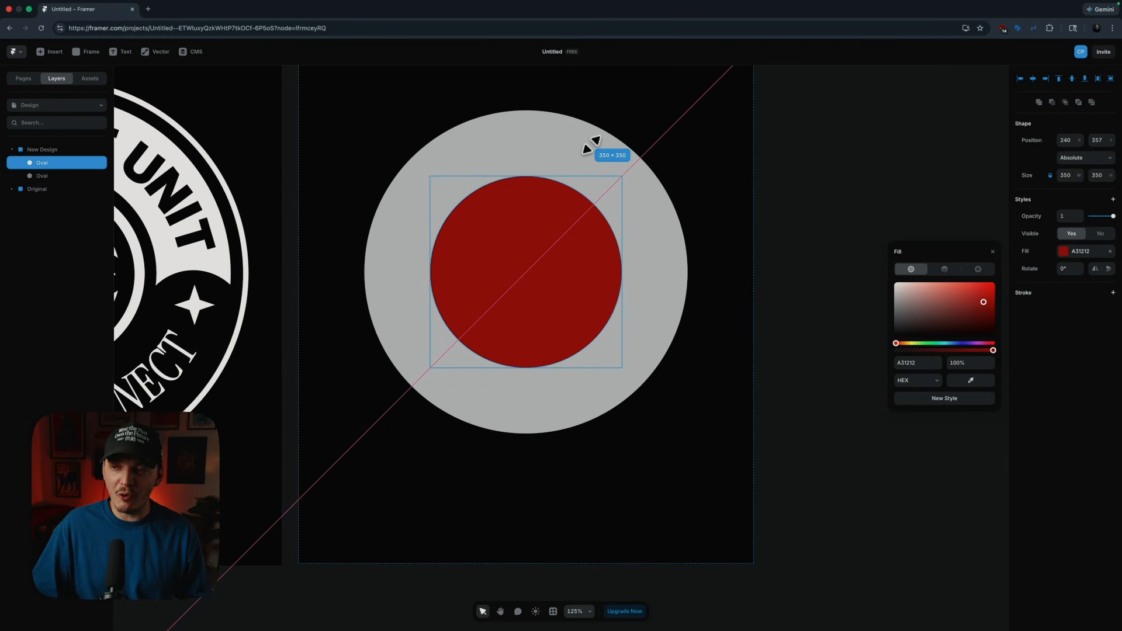
drag(591, 145, 592, 150)
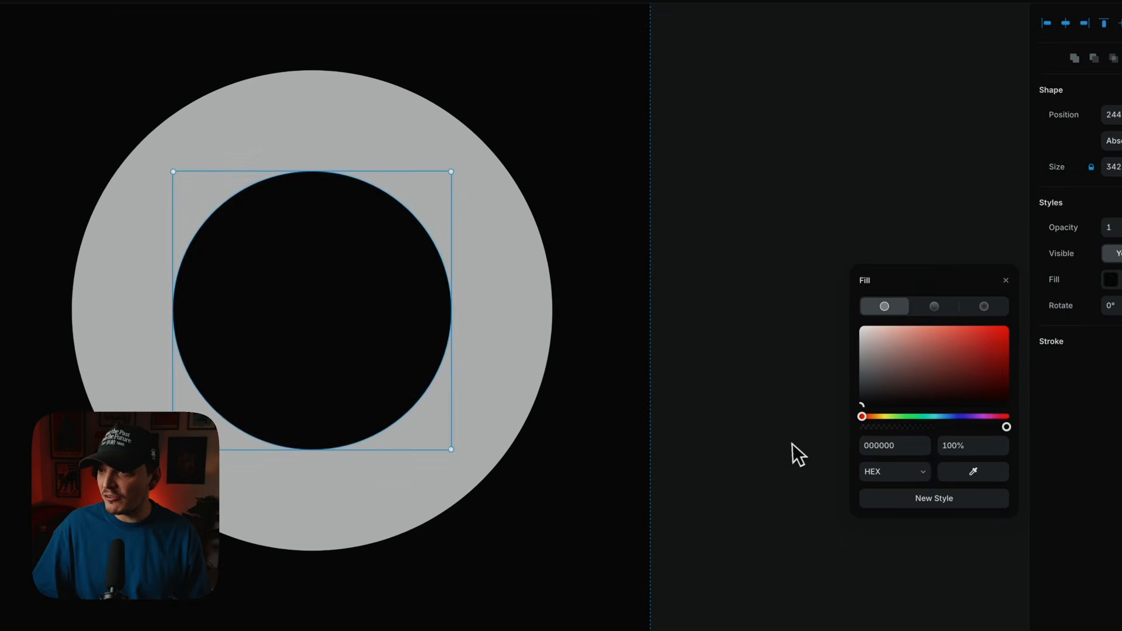
click(791, 445)
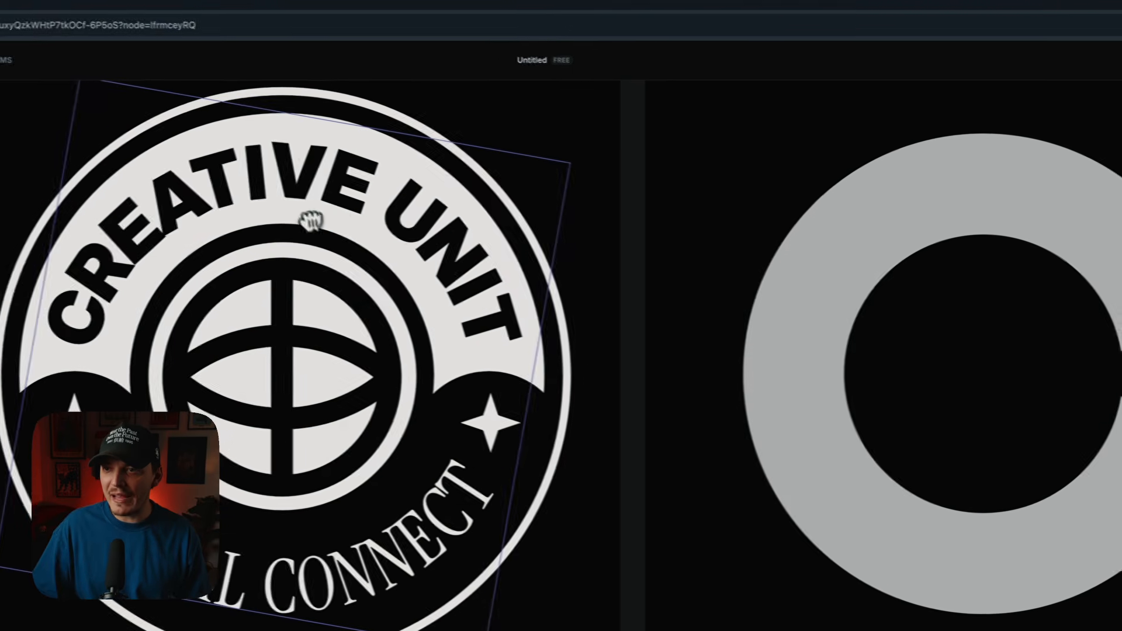
Duplicate the grey and black circles onto the empty canvas beside the New Design frame.
drag(952, 211, 472, 197)
click(471, 197)
drag(494, 306, 1117, 257)
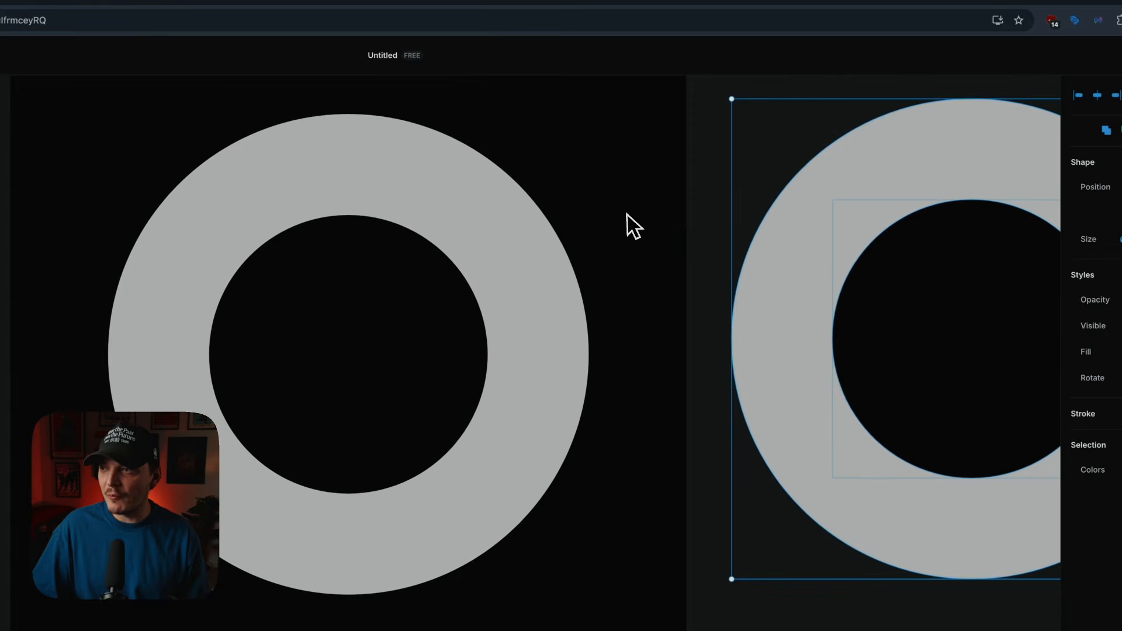
Thin the copied ring by shrinking its outer grey circle and slightly enlarging its inner black circle about their shared centre.
drag(741, 200, 414, 332)
click(450, 330)
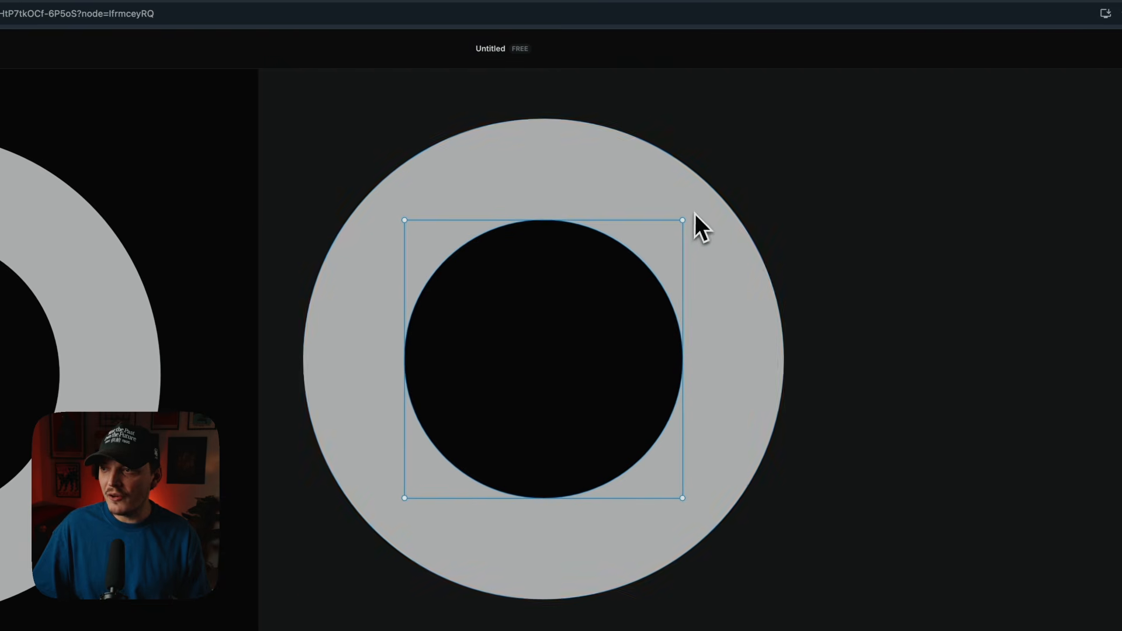
click(696, 214)
drag(784, 120, 760, 139)
click(636, 254)
key(ctrl+z)
click(601, 293)
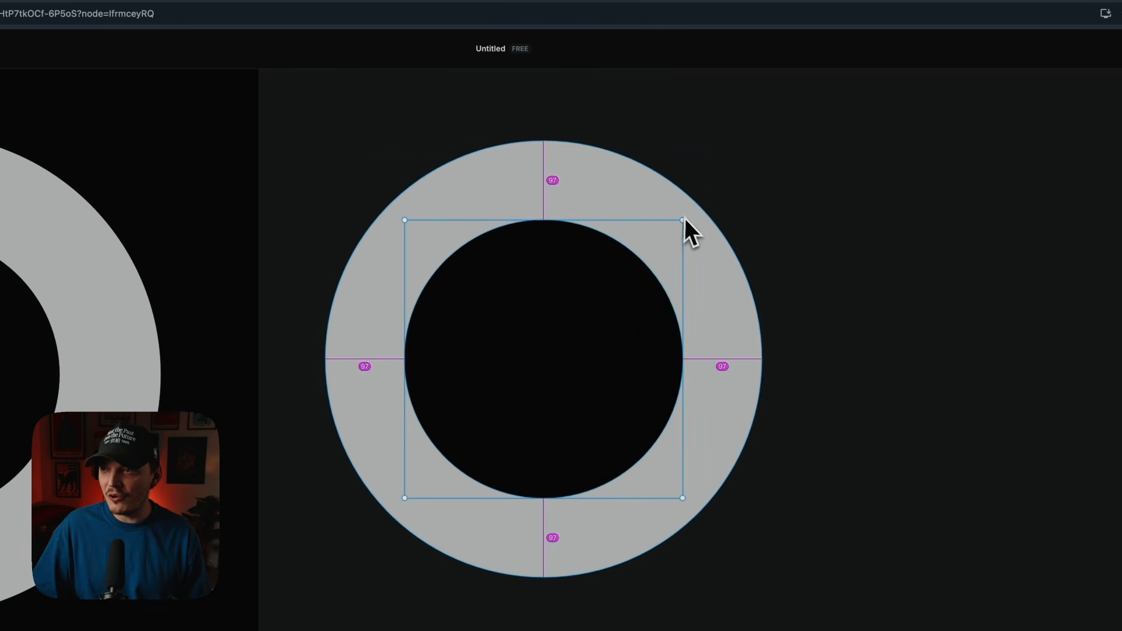
drag(683, 221, 696, 213)
Subtract the inner black circle from the outer grey circle of the copied pair.
shift+click(720, 246)
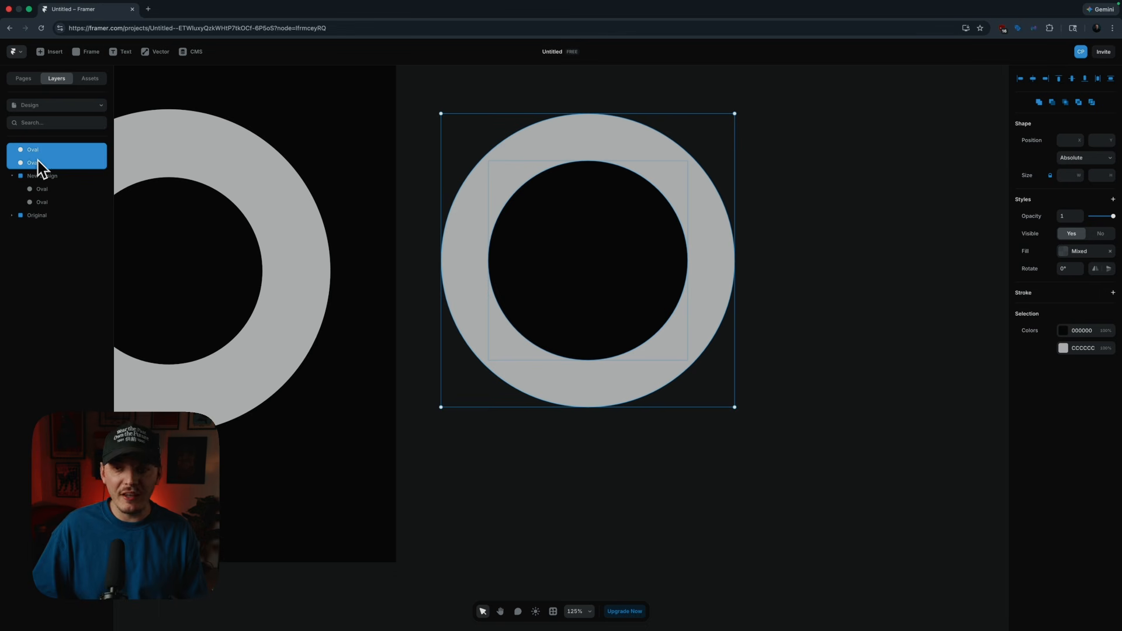
click(1054, 104)
click(827, 166)
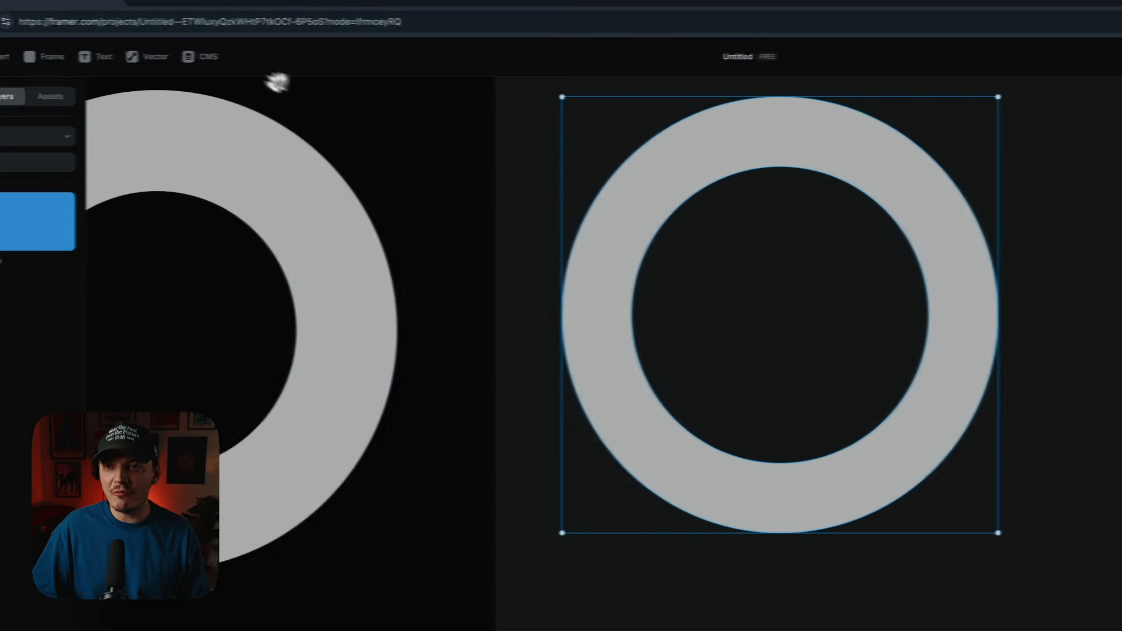
Draw a circle of about 121 × 121 over the left side of the cut-out ring and fill it black.
click(144, 57)
click(164, 113)
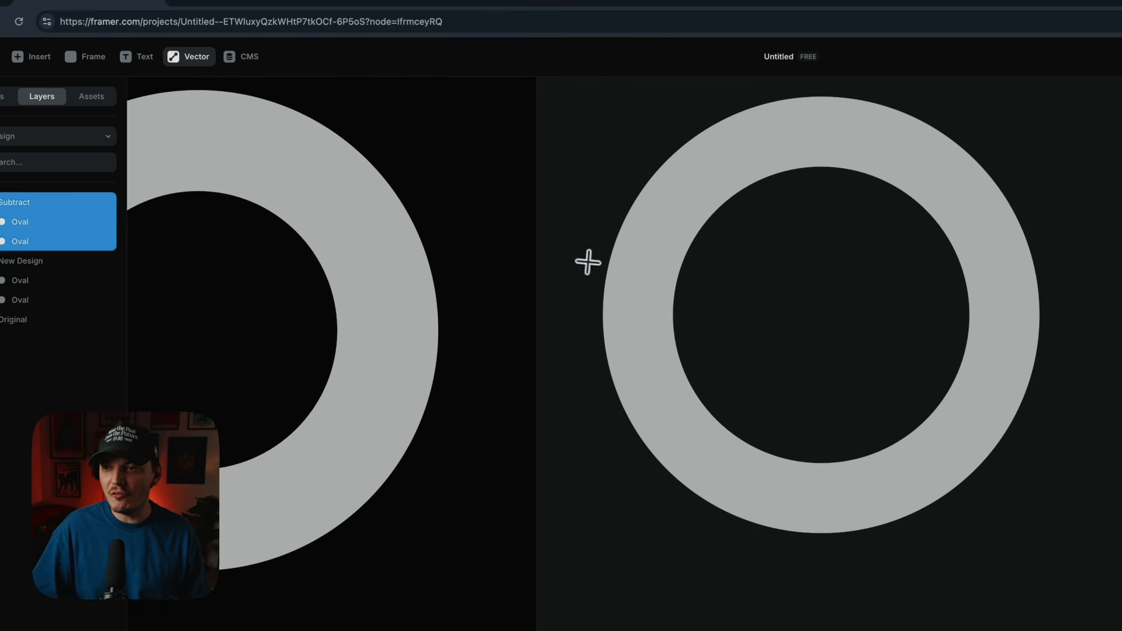
drag(686, 388, 692, 431)
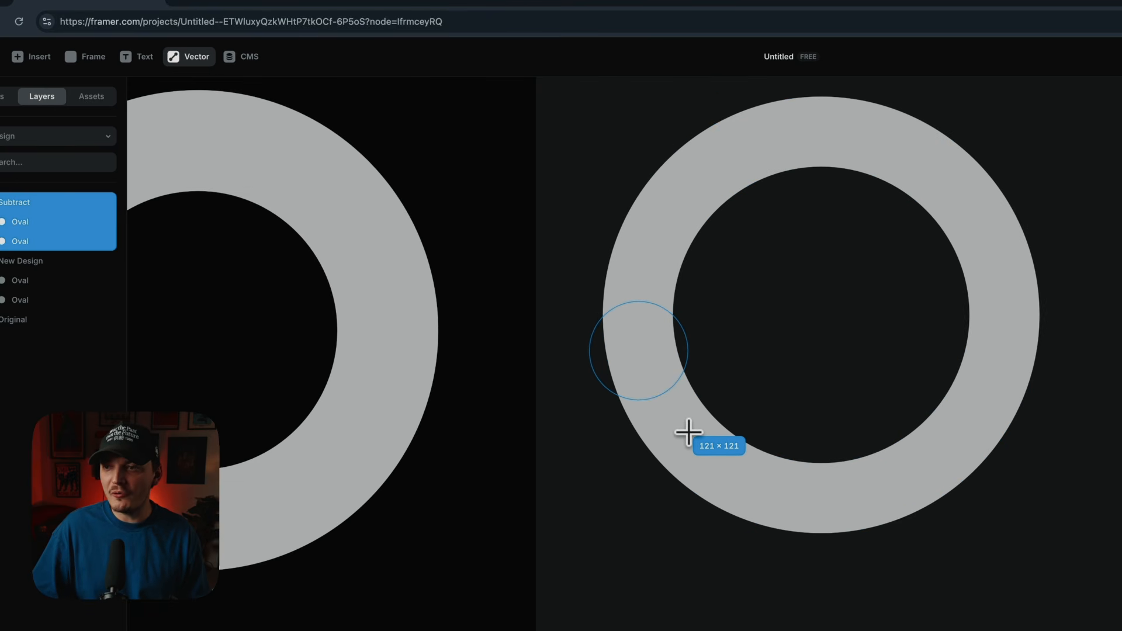
drag(689, 433, 690, 432)
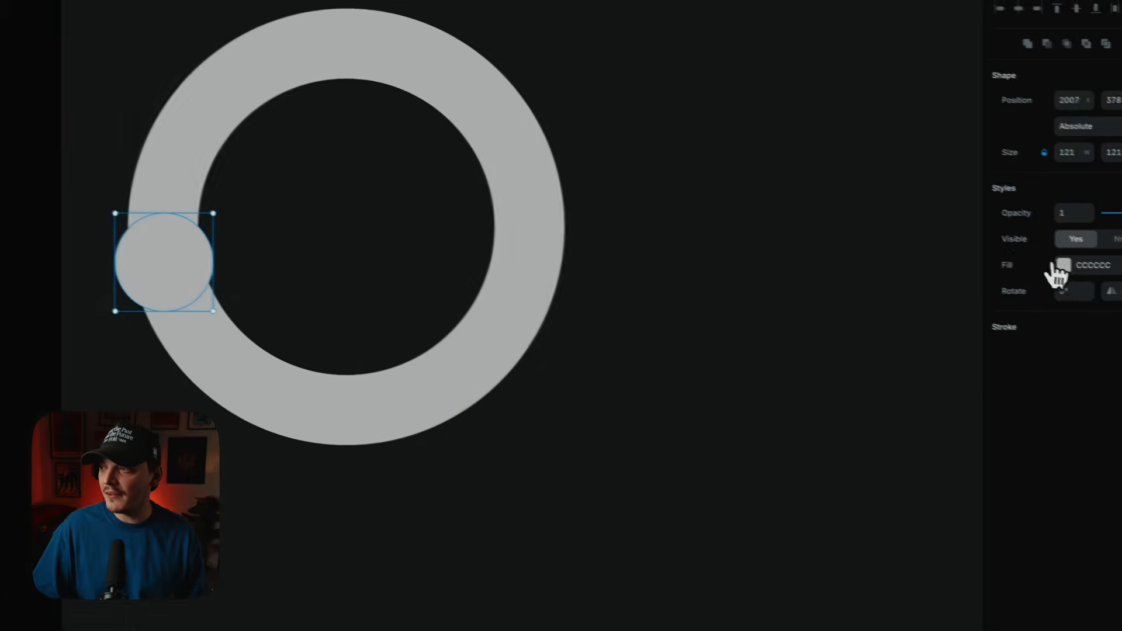
click(1063, 265)
click(789, 376)
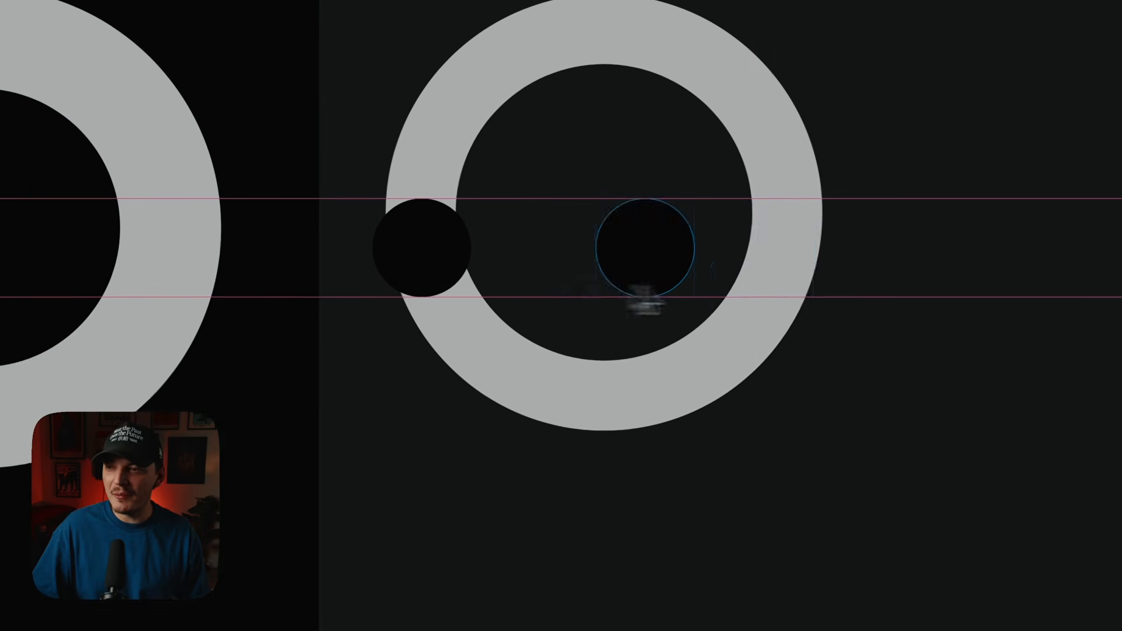
Duplicate the small black circle level across to the ring's right side and subtract both small circles from the ring.
drag(645, 297, 798, 293)
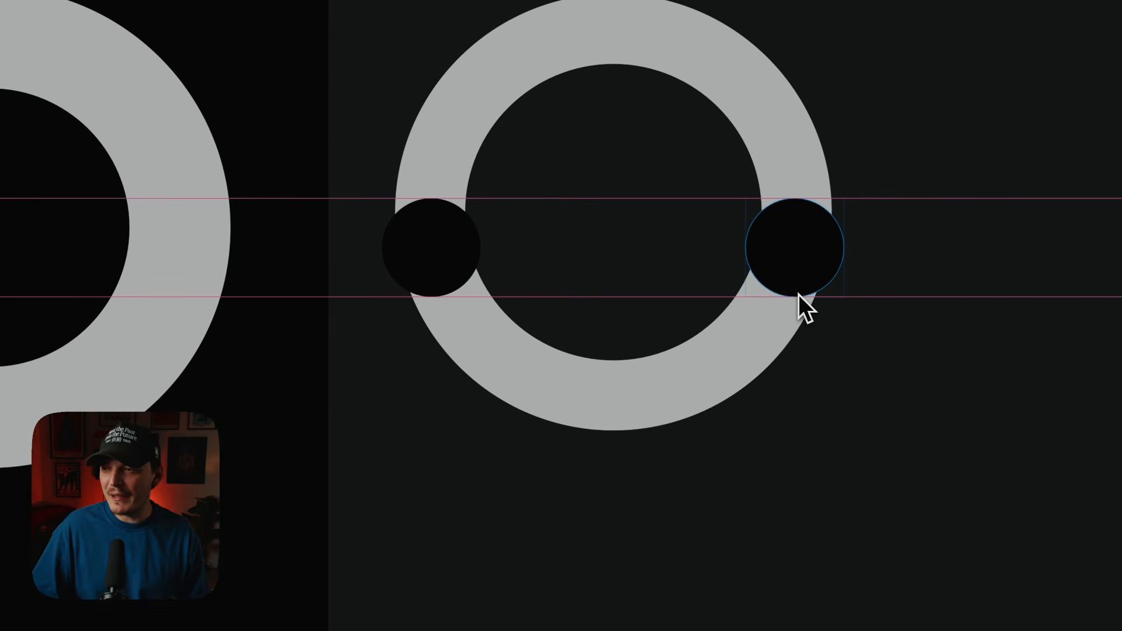
drag(914, 143, 396, 455)
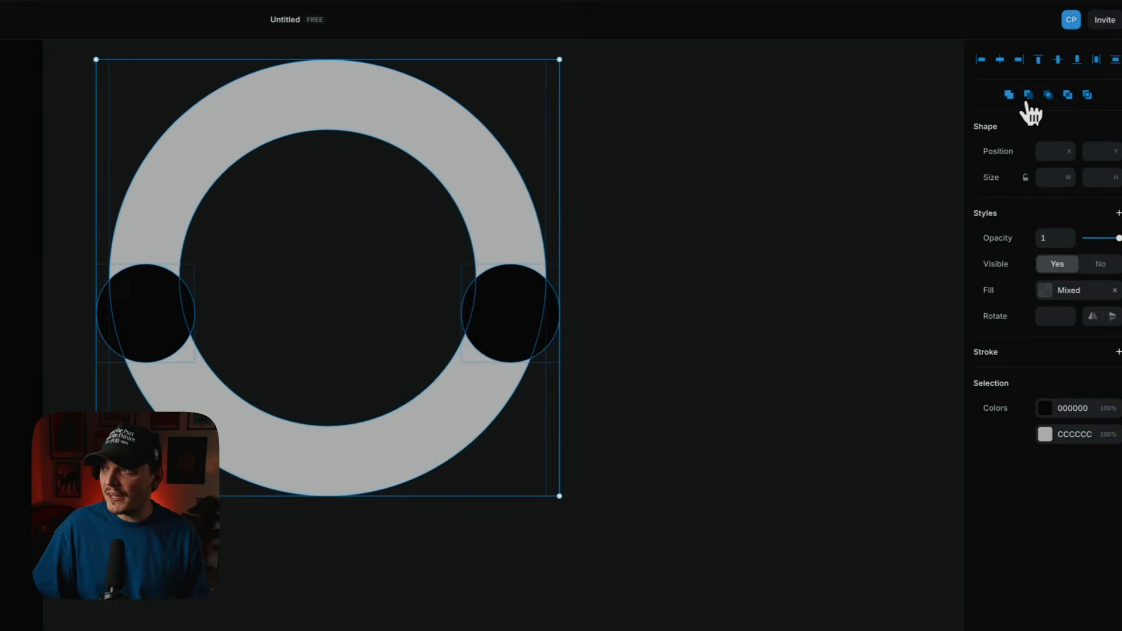
click(1118, 69)
click(769, 267)
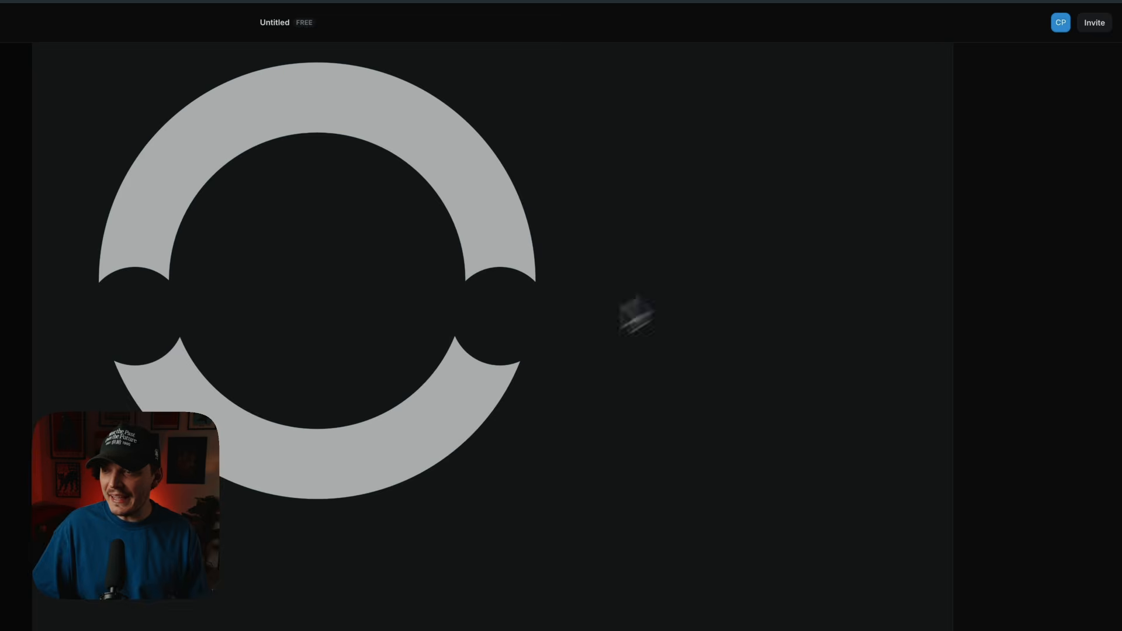
click(423, 437)
click(589, 361)
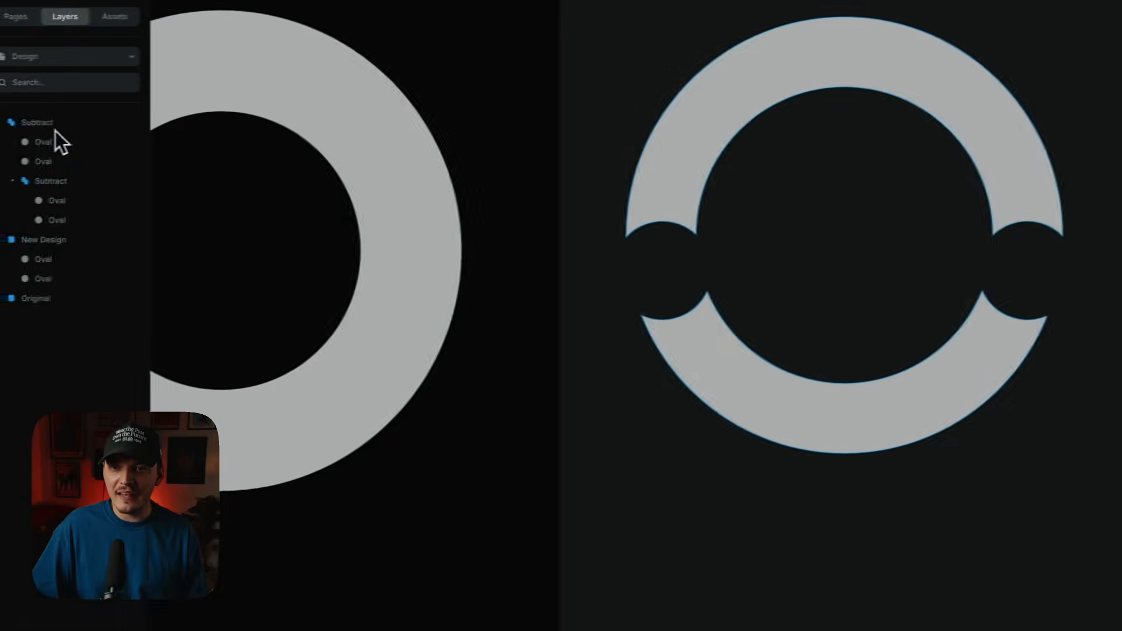
Flatten the outer Subtract shape that contains the notched ring.
click(31, 126)
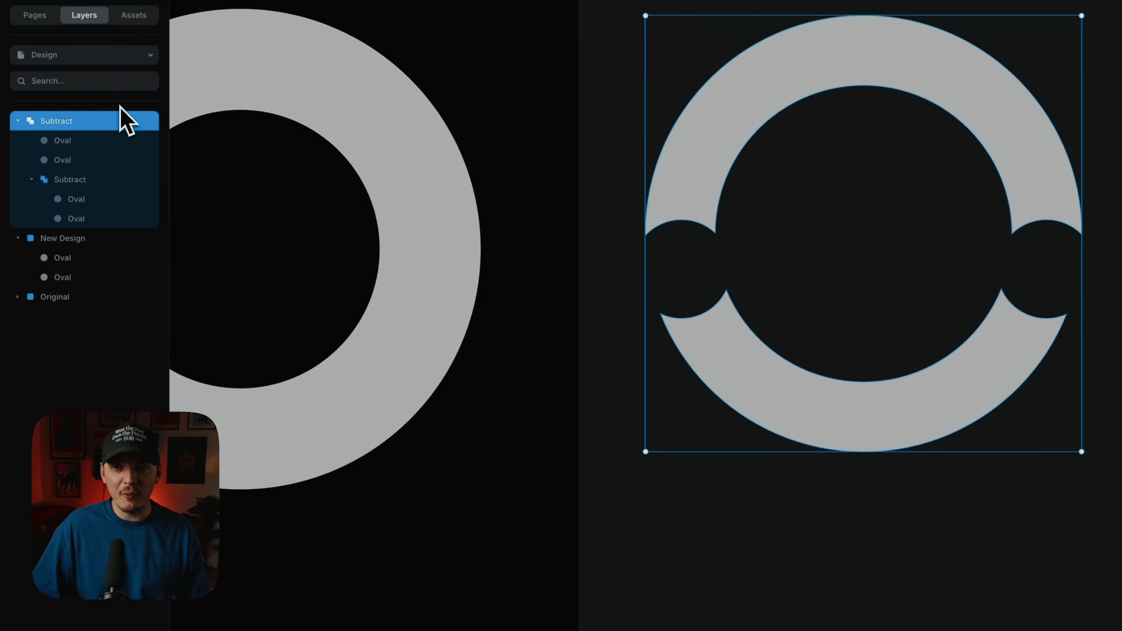
right_click(85, 129)
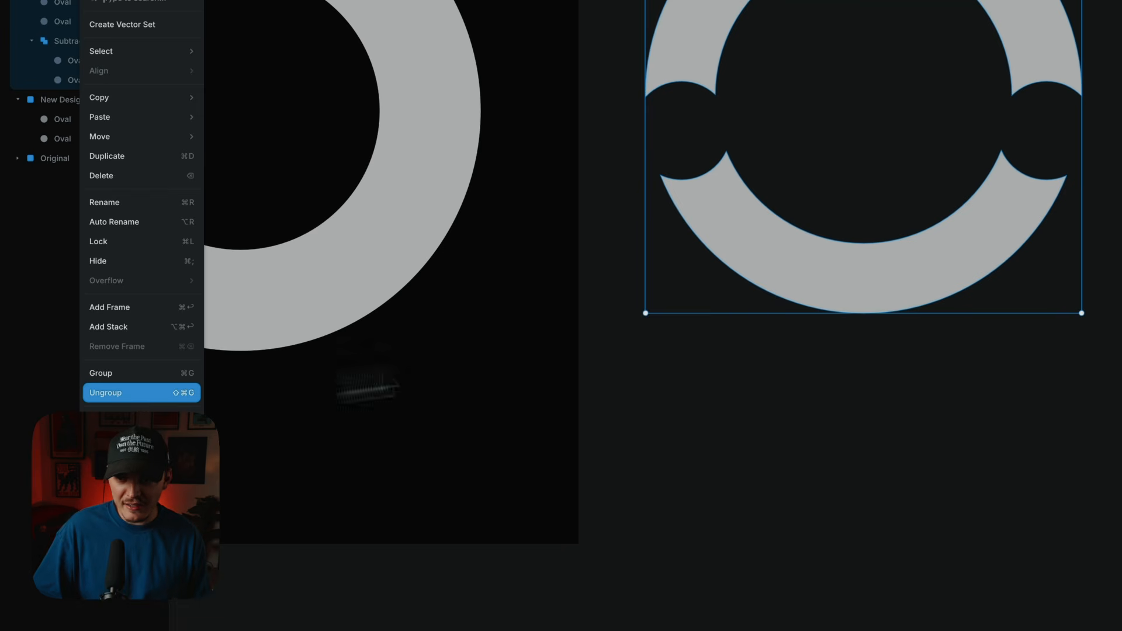
click(791, 313)
click(16, 89)
right_click(97, 94)
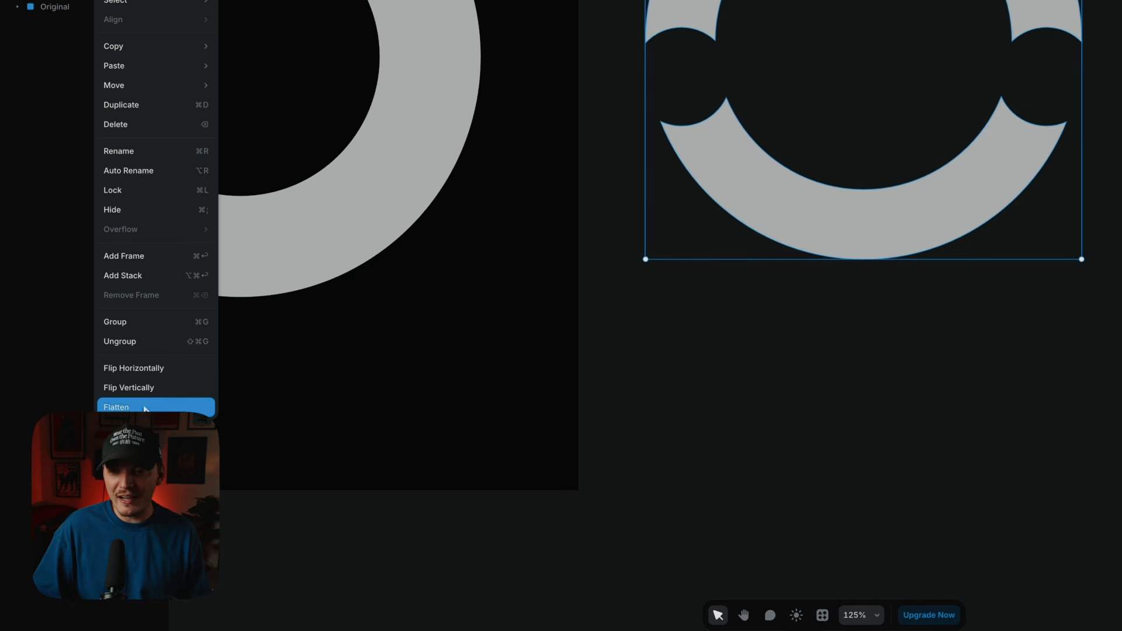
click(117, 407)
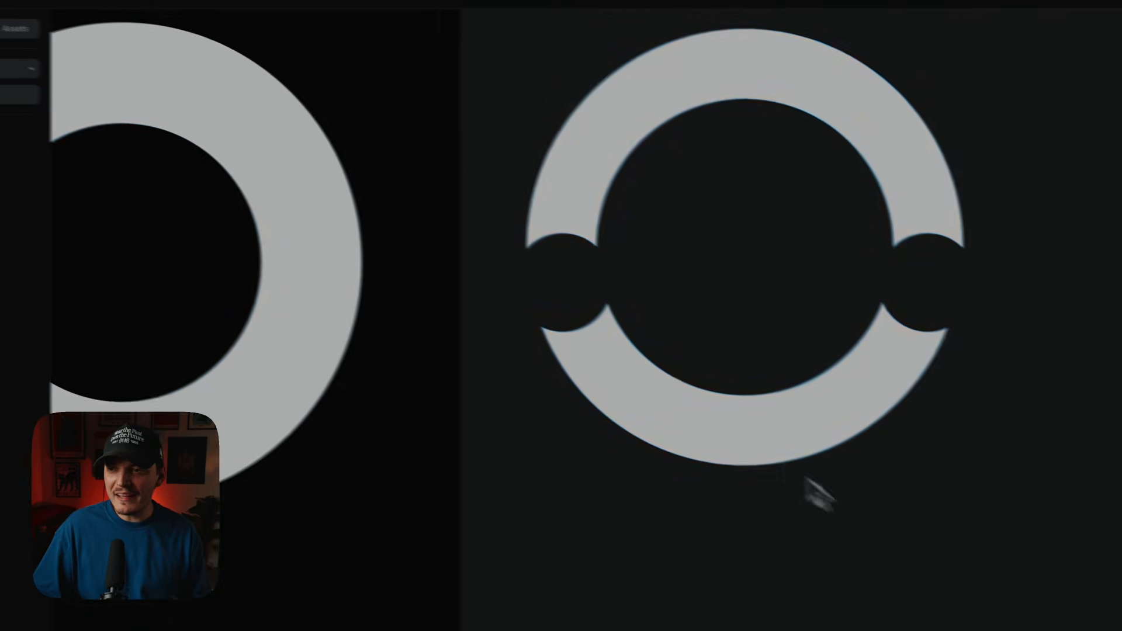
Try deleting the lower arc of the flattened ring, and undo the deletion.
click(696, 410)
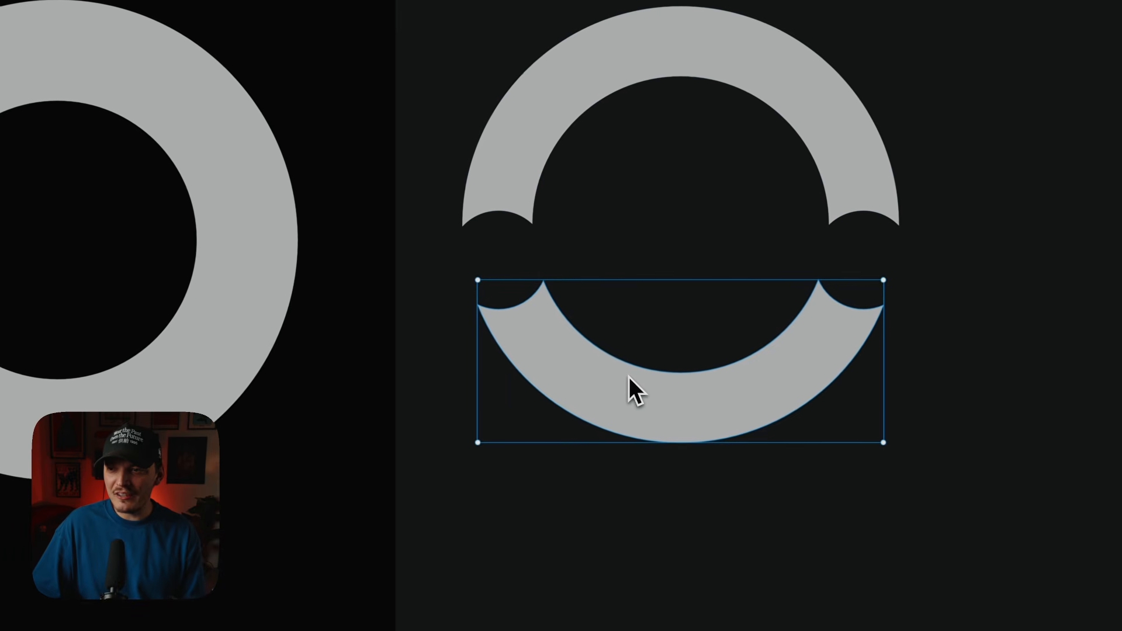
key(Delete)
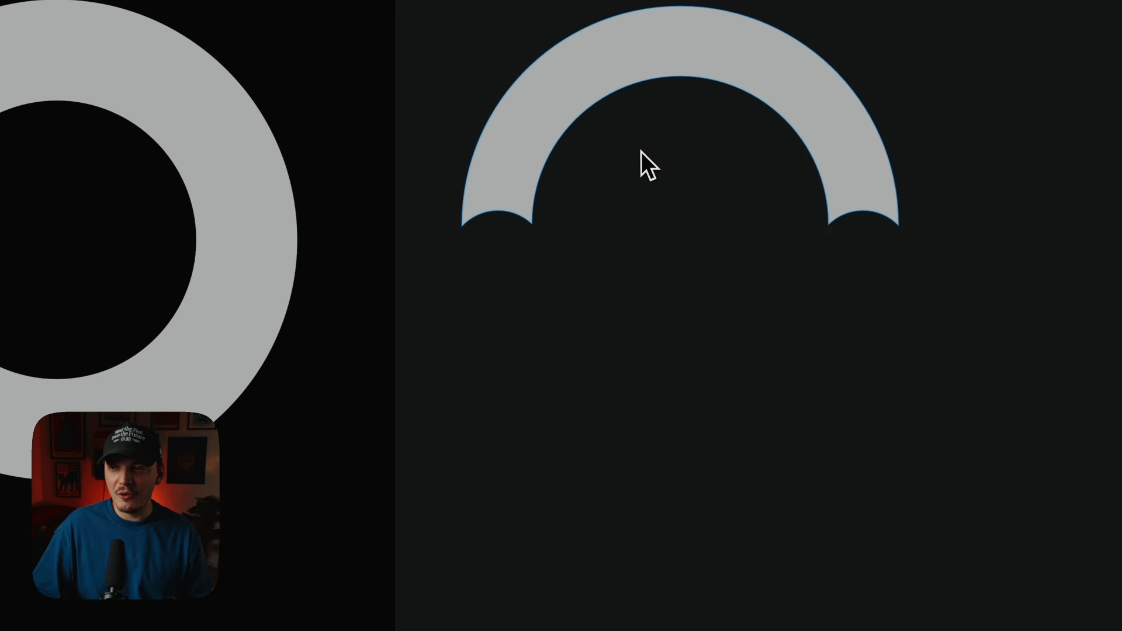
click(555, 152)
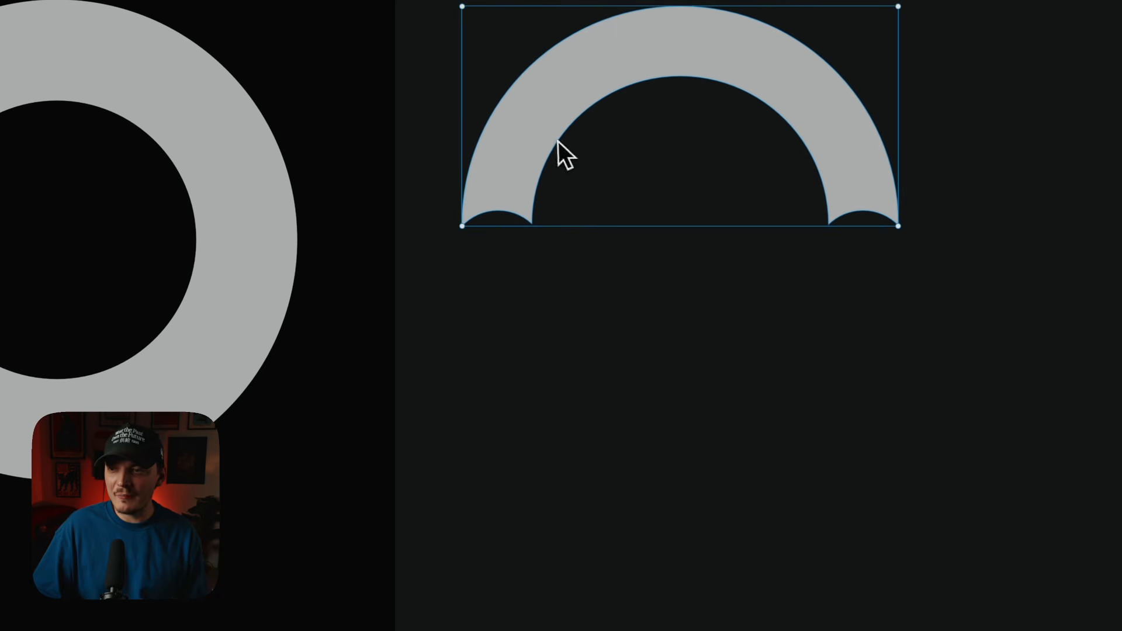
key(ctrl+z)
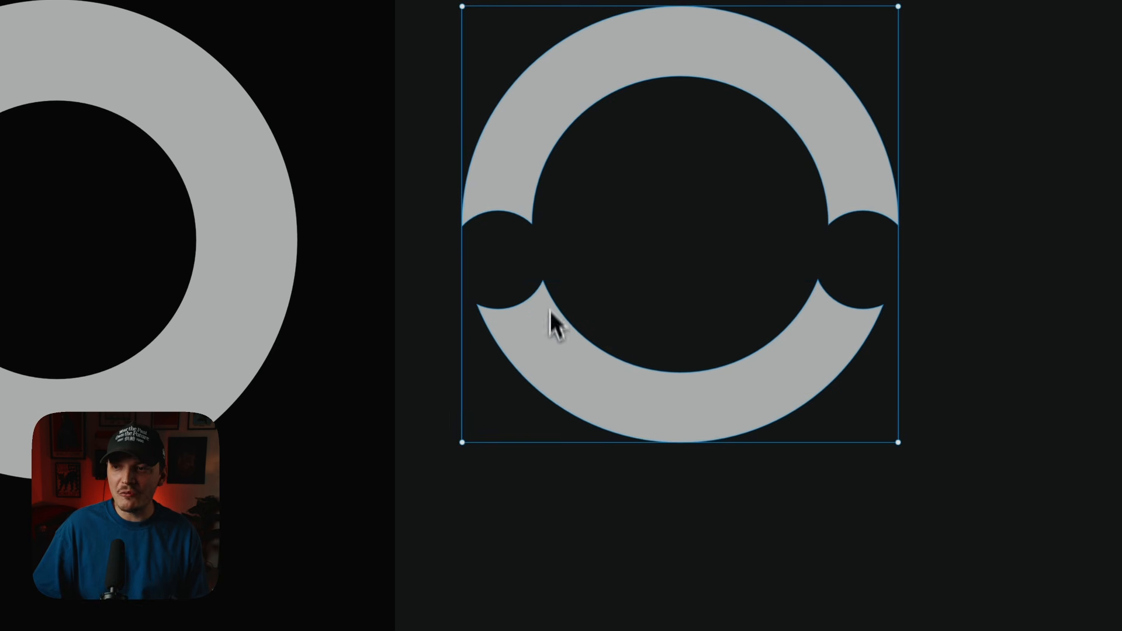
Examine the separate Path layers inside the Join shape by selecting the lower and upper arcs in turn.
click(550, 335)
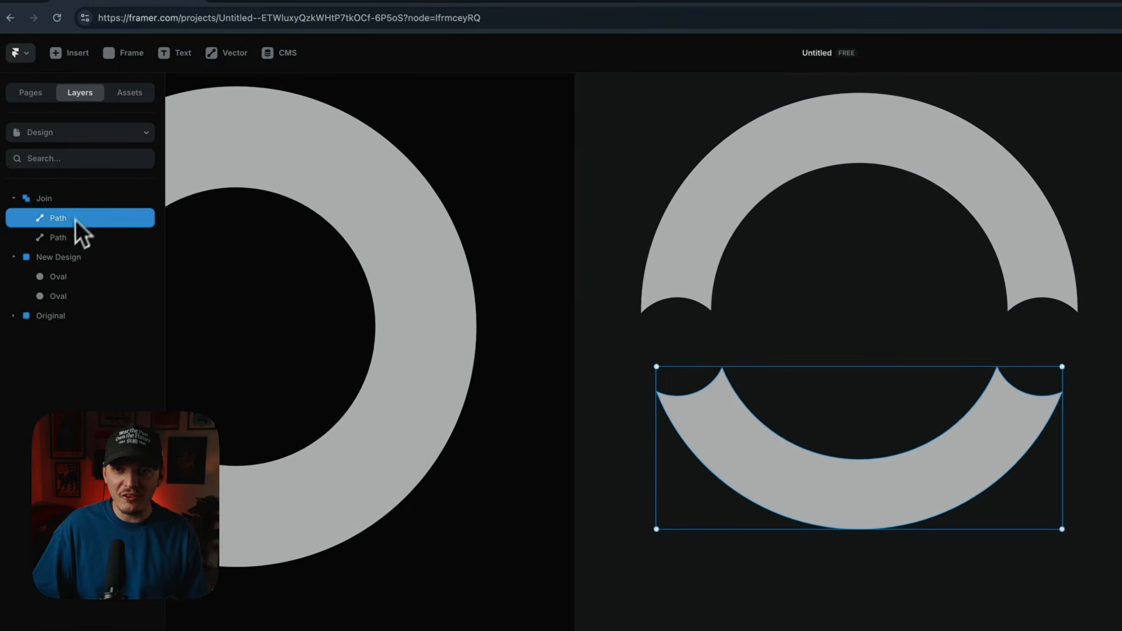
click(65, 240)
click(83, 220)
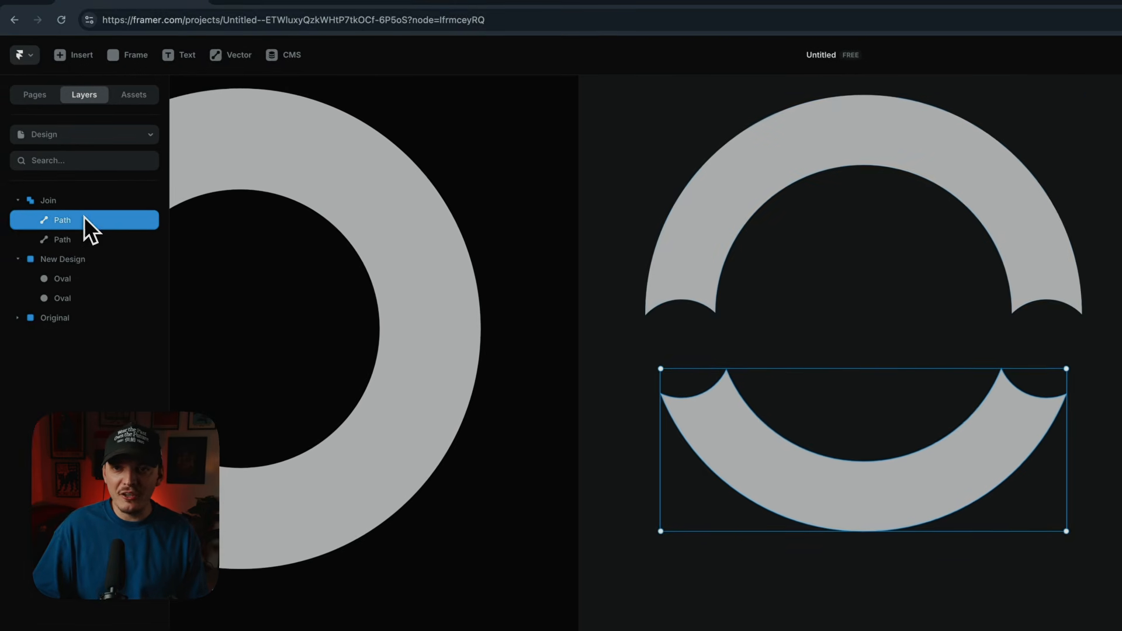
click(71, 239)
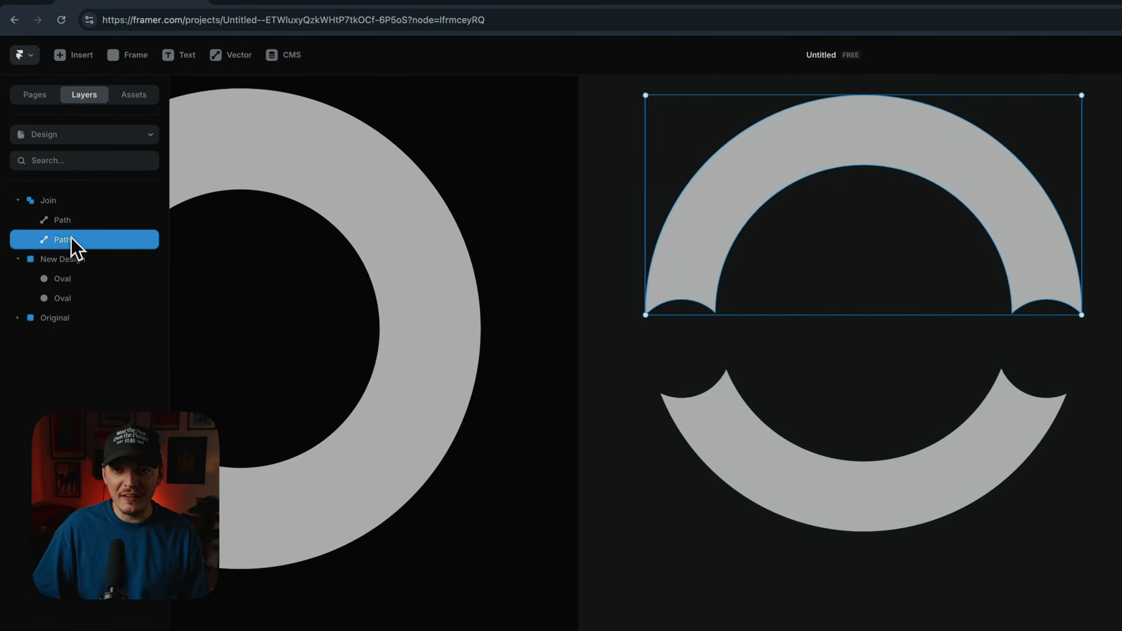
Delete the lower arc path from the Join shape and fill the remaining upper arc with red.
click(71, 225)
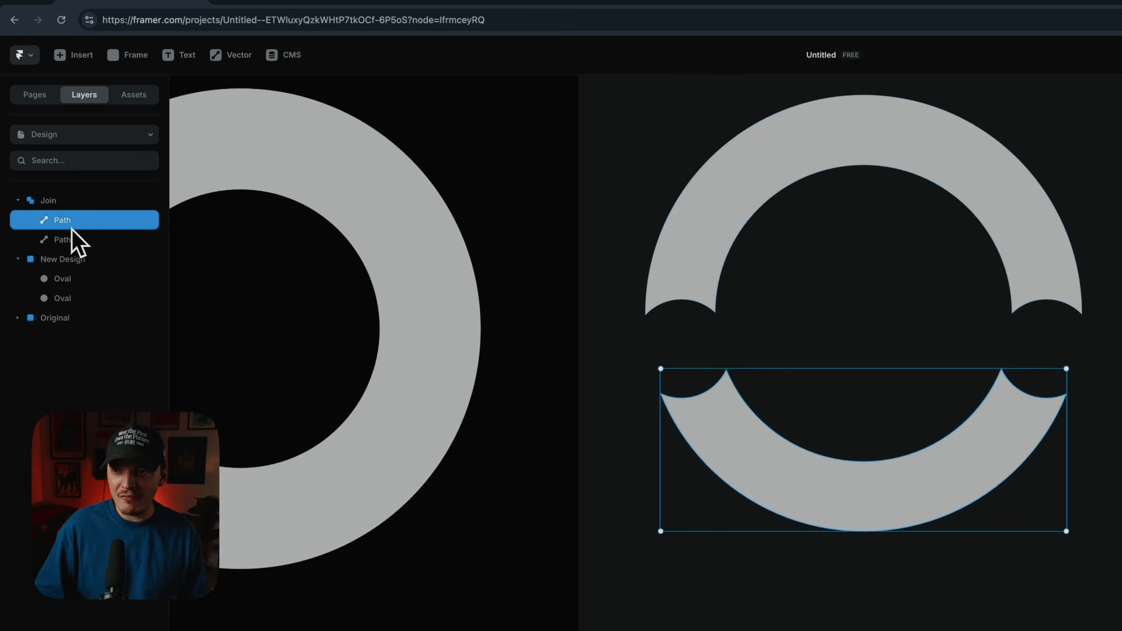
key(Delete)
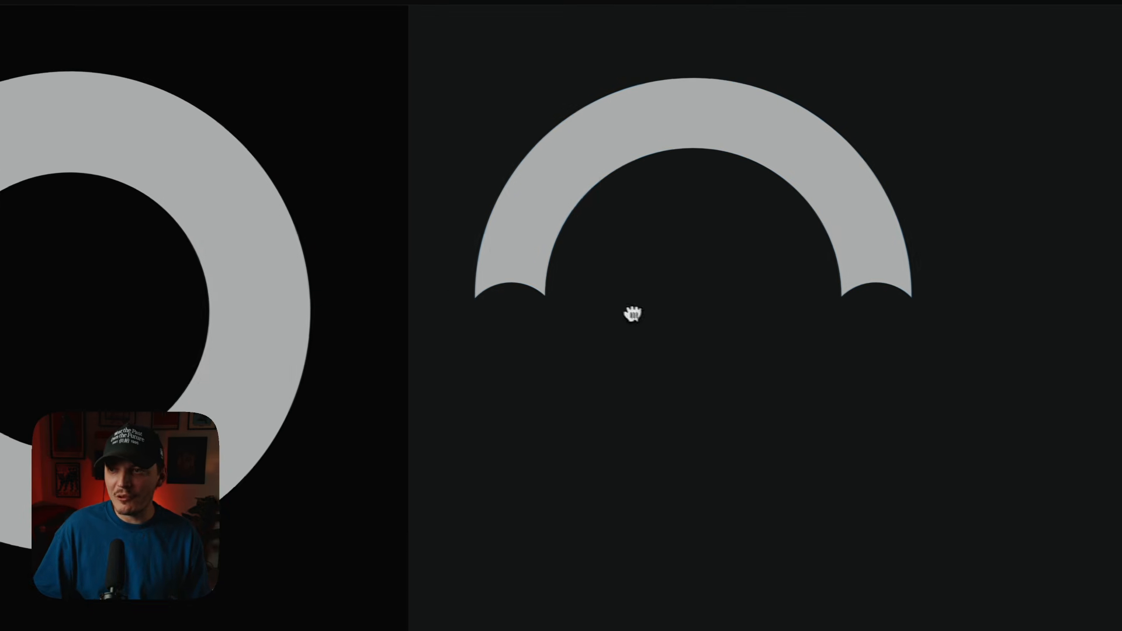
click(580, 180)
click(1041, 303)
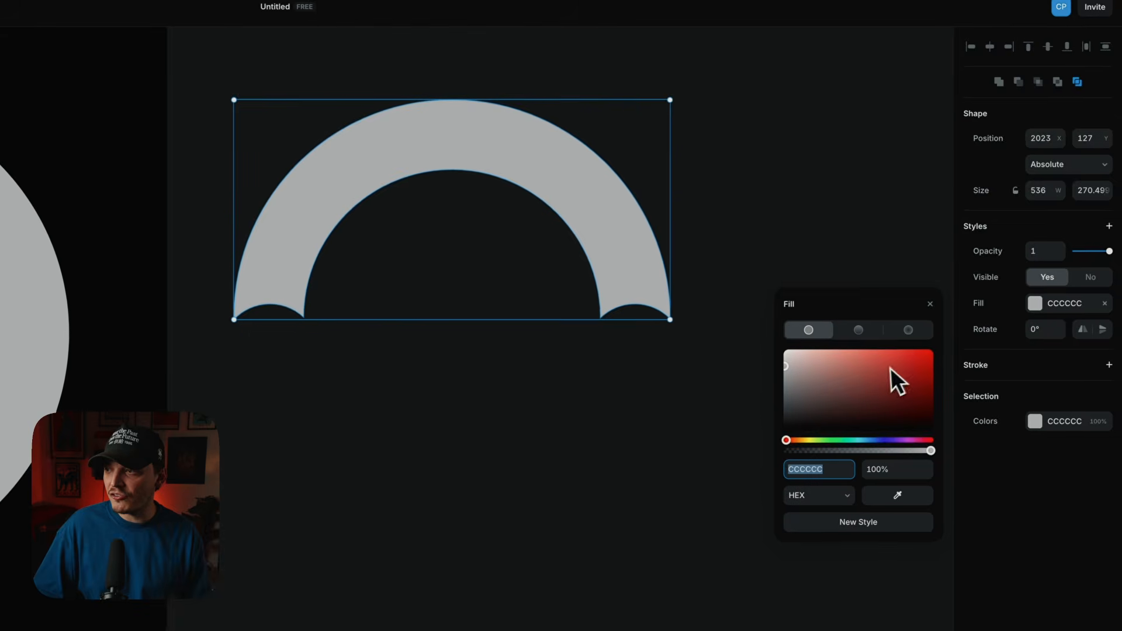
click(893, 367)
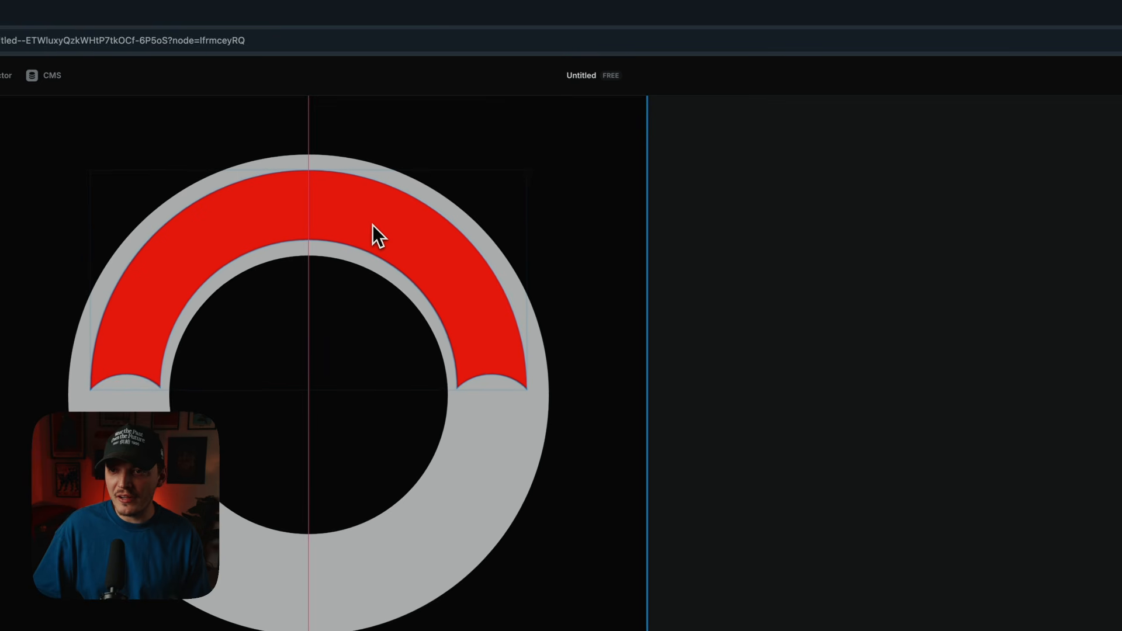
Position the red arc over the upper half of the New Design ring, centred horizontally, and check its spacing to the inner and outer circles.
drag(373, 225, 372, 230)
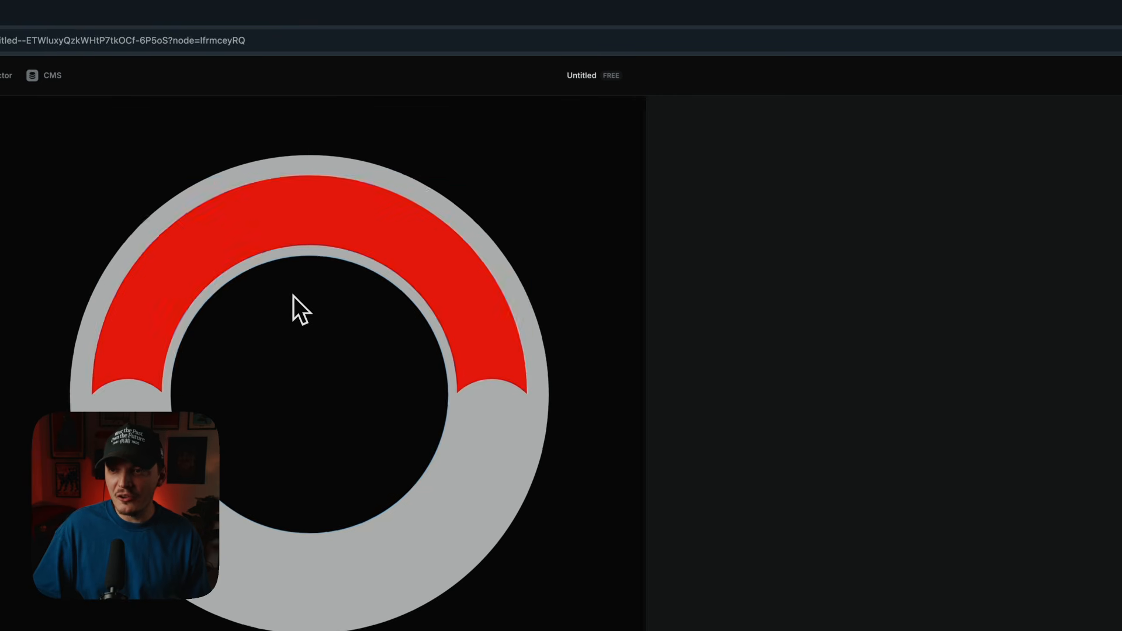
scroll(292, 298, down, 3)
scroll(293, 298, up, 6)
drag(272, 173, 300, 183)
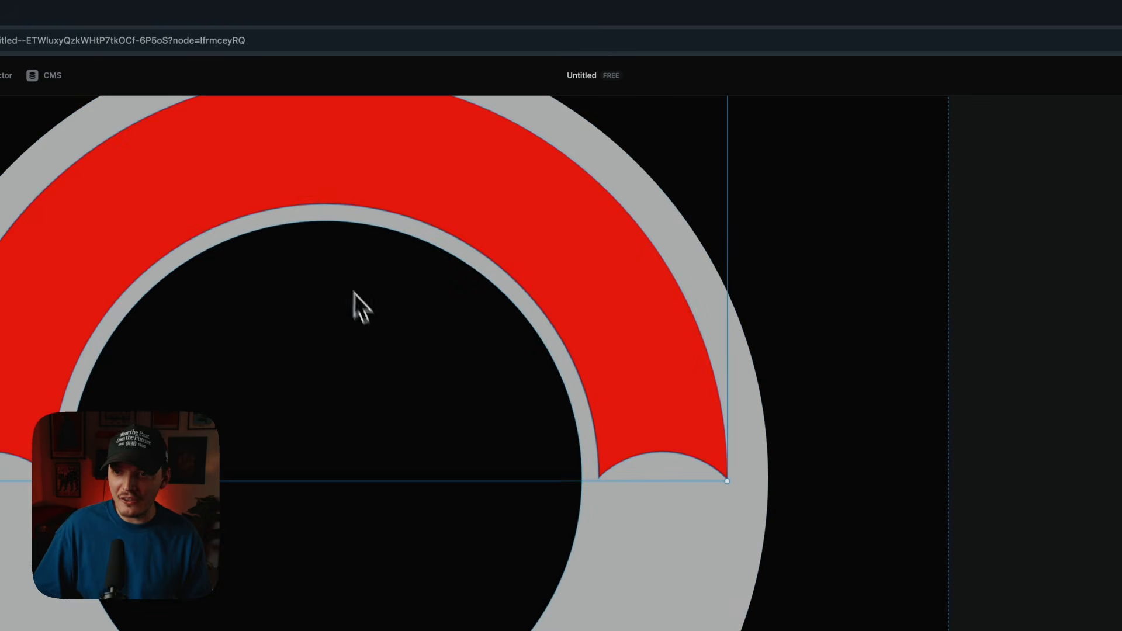
click(372, 325)
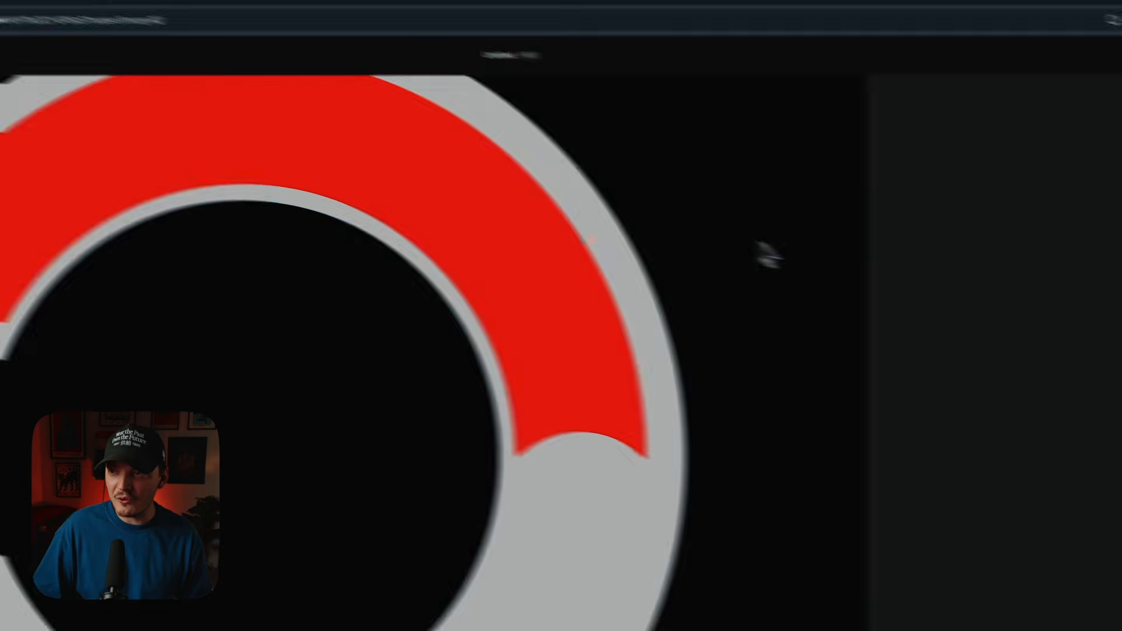
drag(769, 254, 954, 265)
click(605, 207)
key(alt)
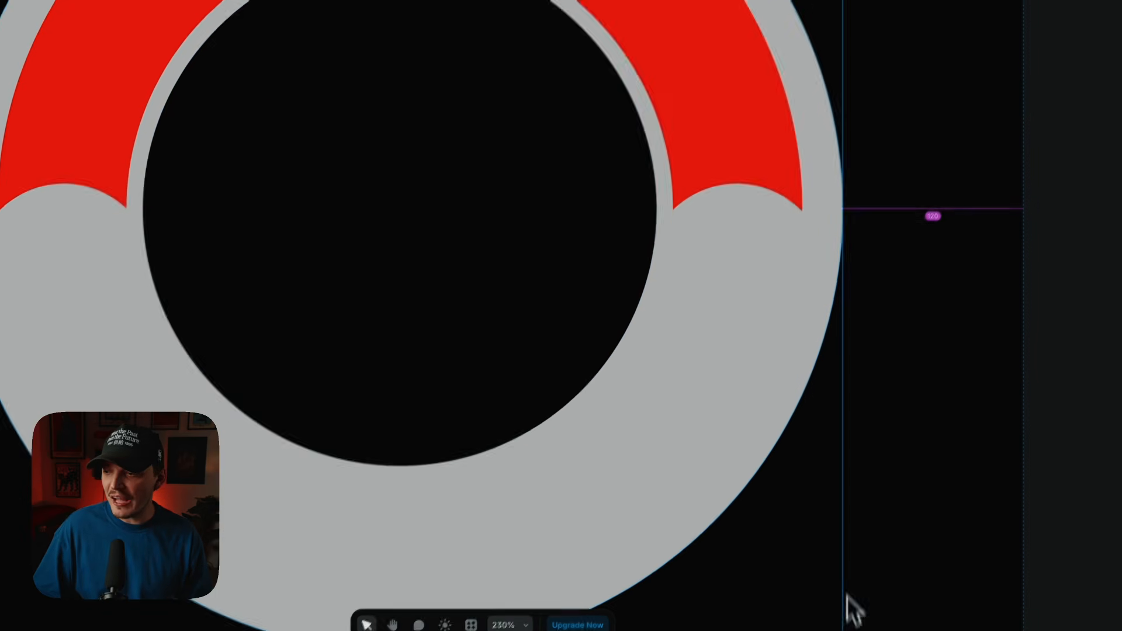
drag(855, 626, 834, 604)
click(272, 214)
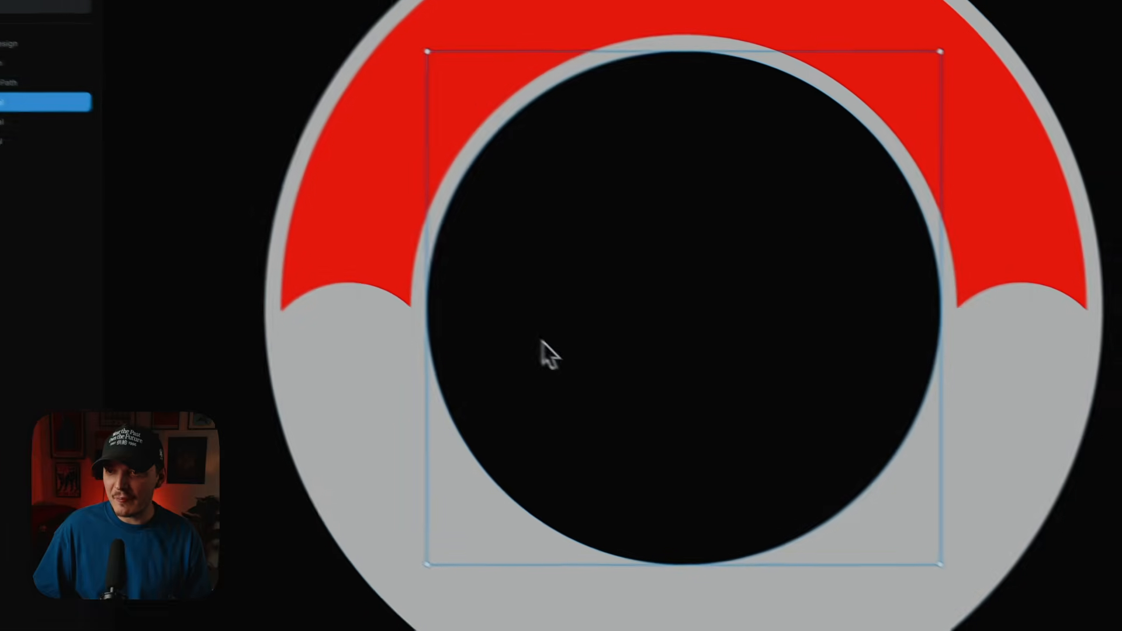
Scale the red arc and inner black circle down slightly together, and shrink the inner circle on its own to 324 × 324.
click(101, 30)
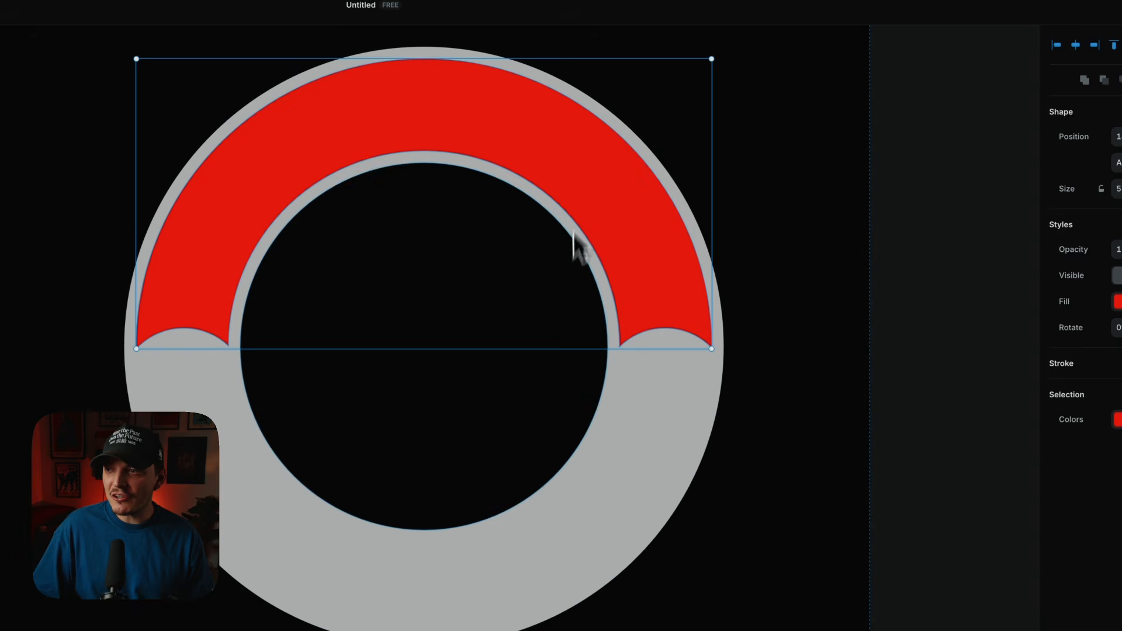
shift+click(544, 439)
drag(712, 59, 705, 65)
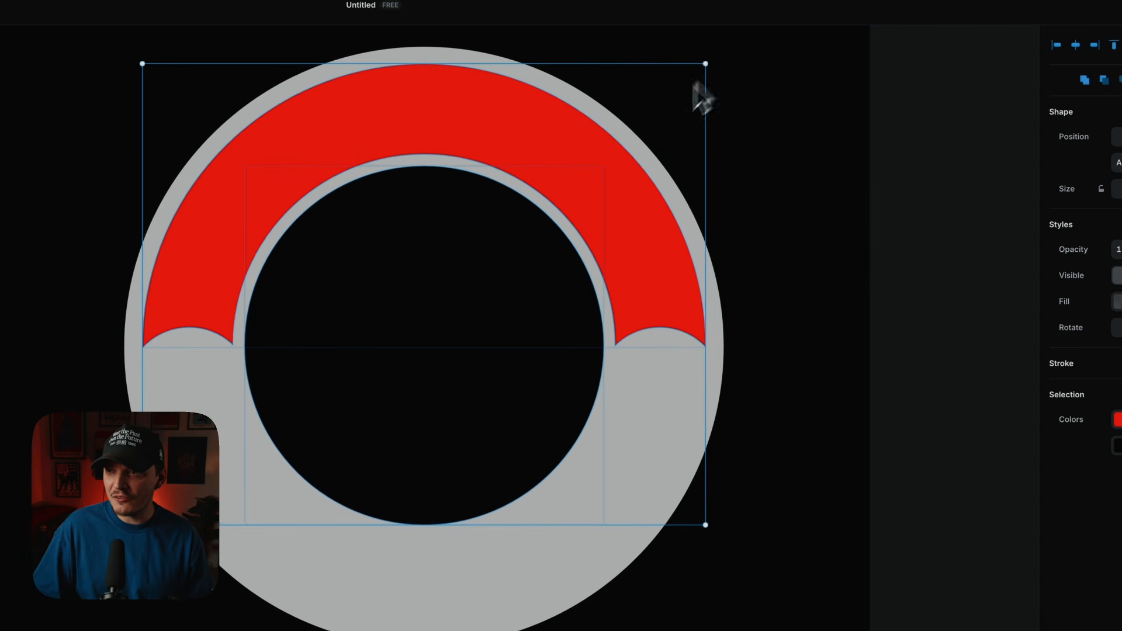
click(551, 425)
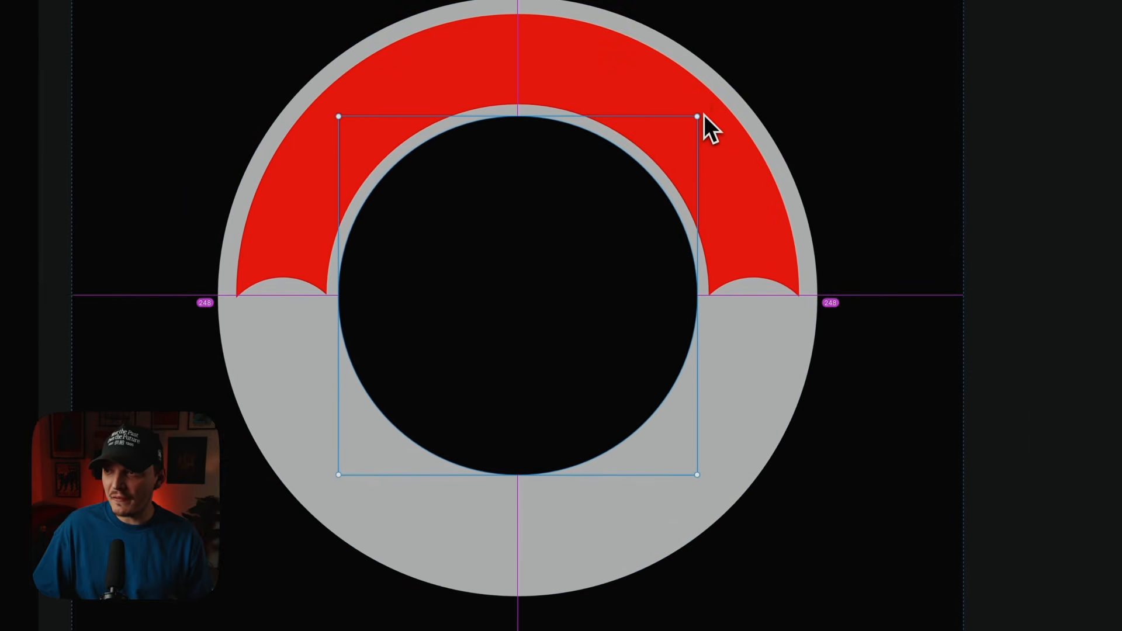
drag(697, 117, 691, 121)
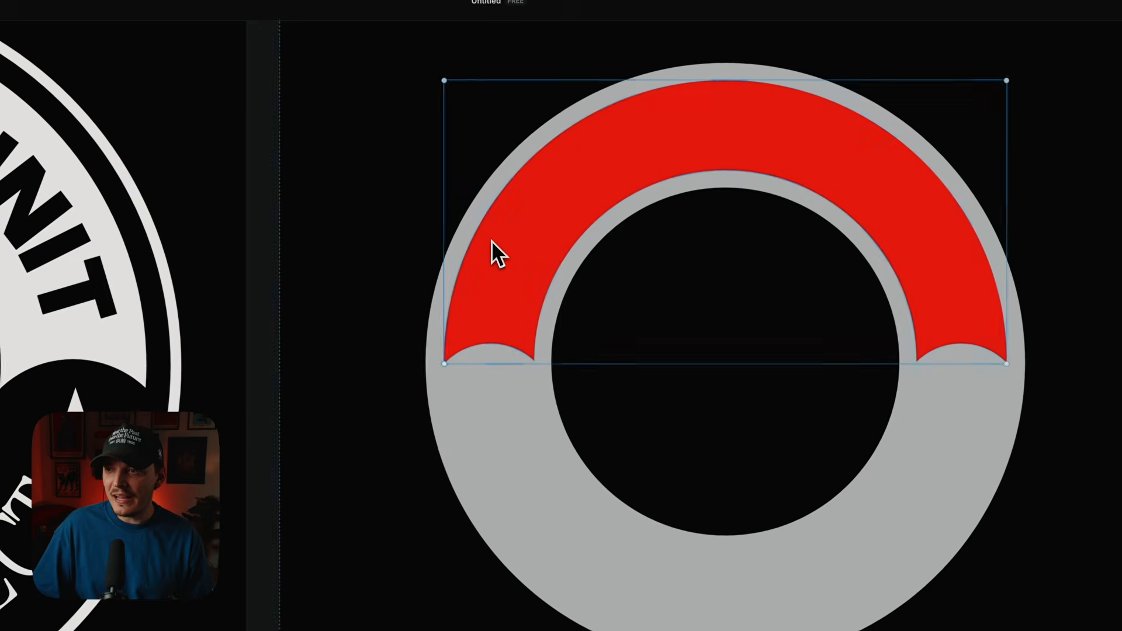
Fill the red upper arc with white, FFFFFF.
click(285, 177)
click(1043, 285)
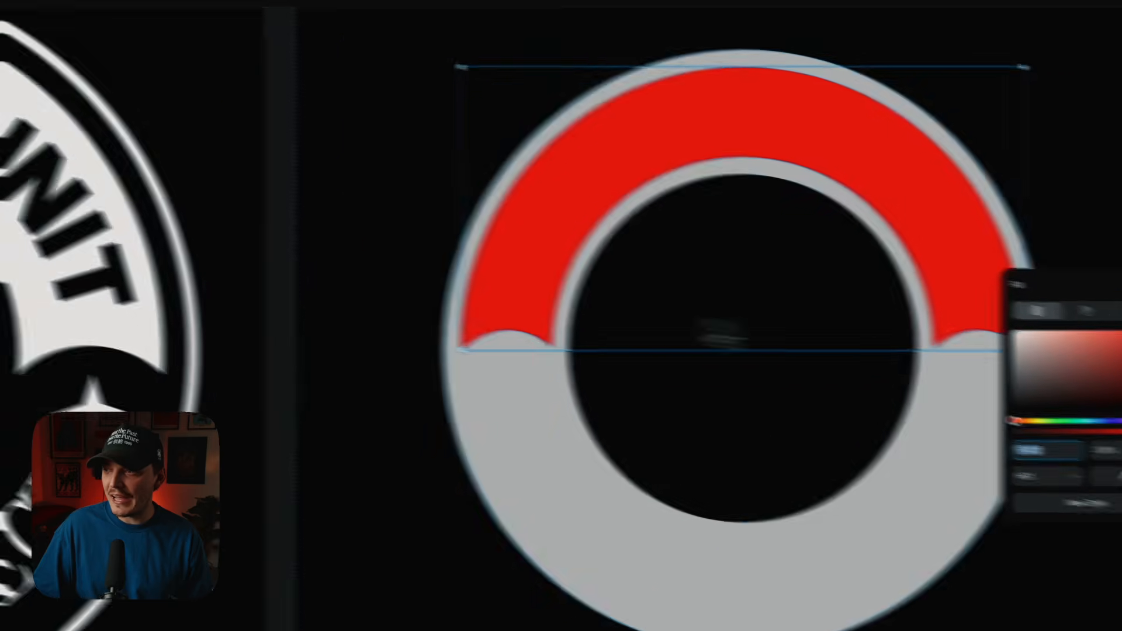
text(FFFFFF)
key(Return)
Fill the large outer circle with black, 000000.
click(682, 444)
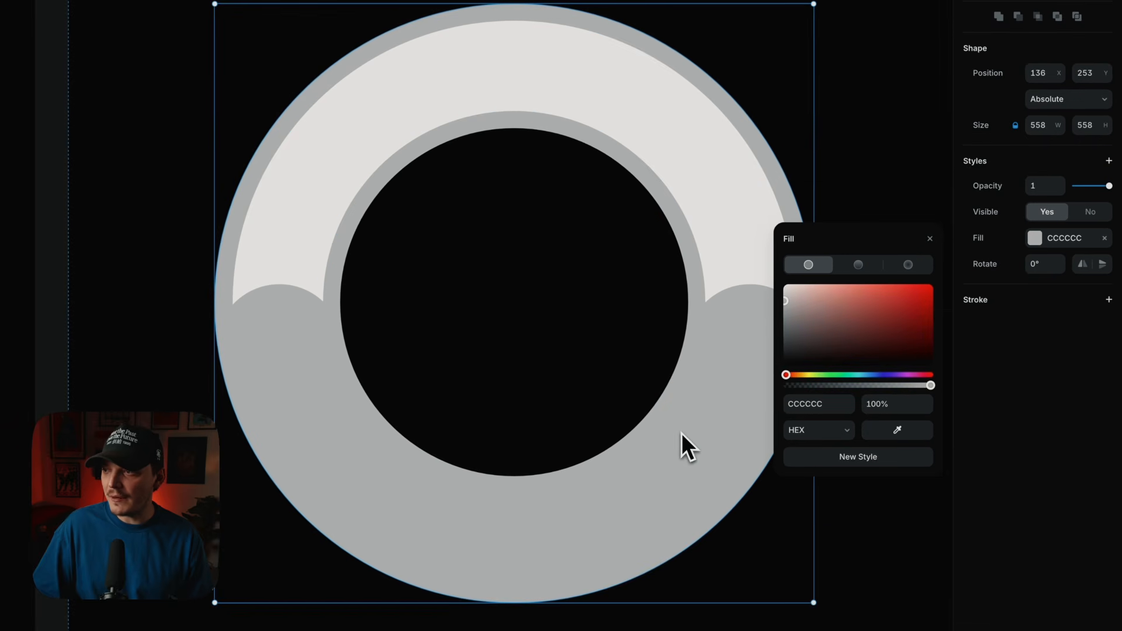
click(1030, 243)
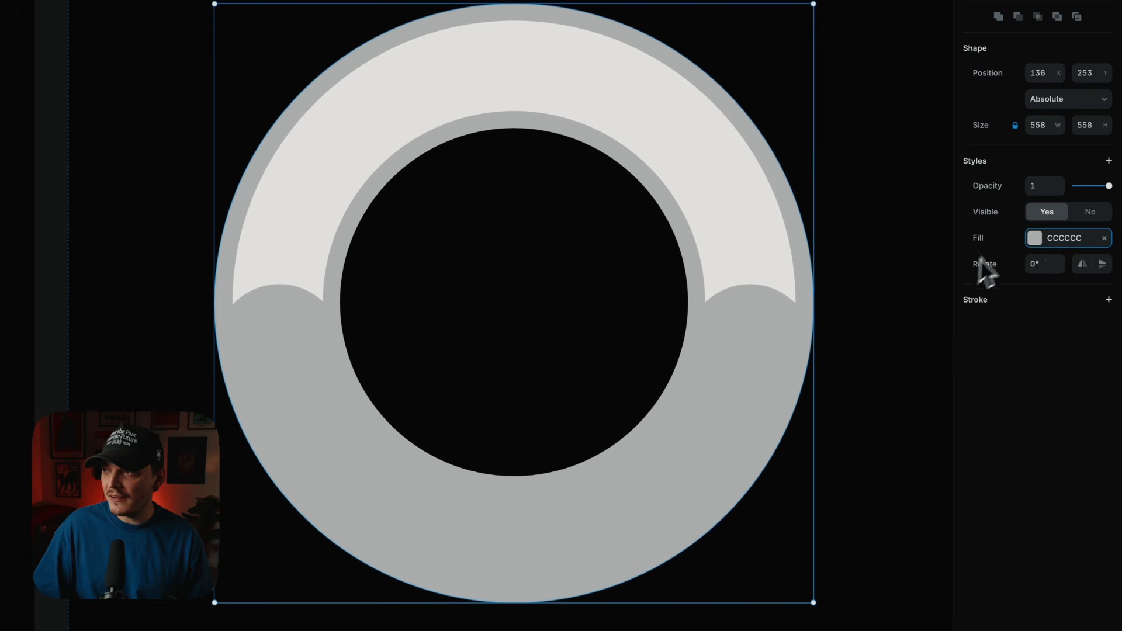
click(1035, 242)
text(000000)
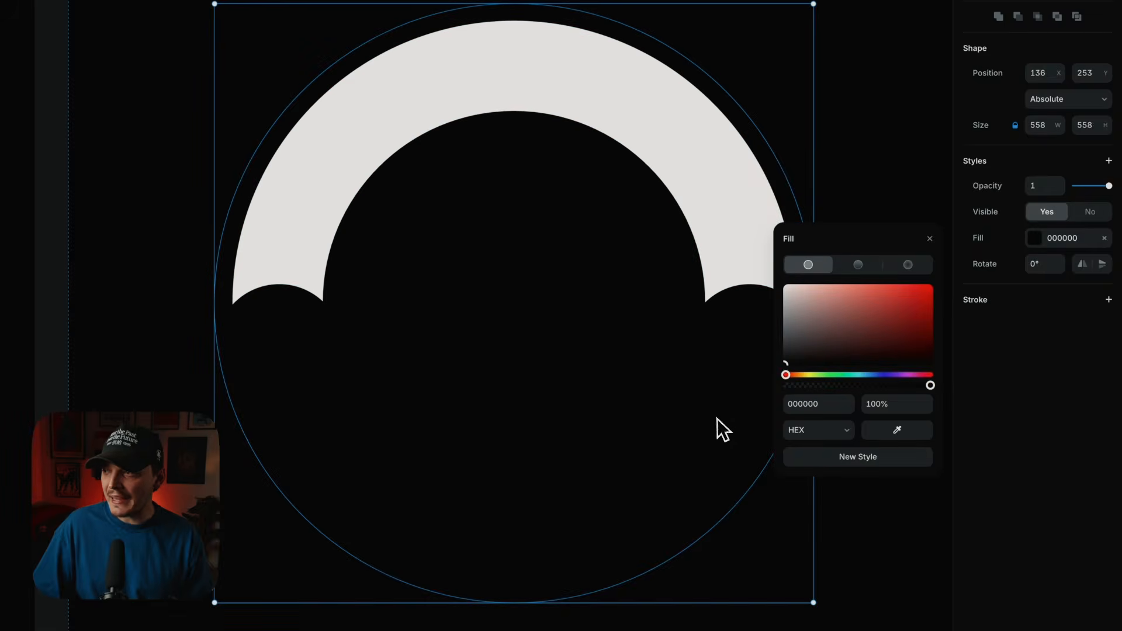
key(Return)
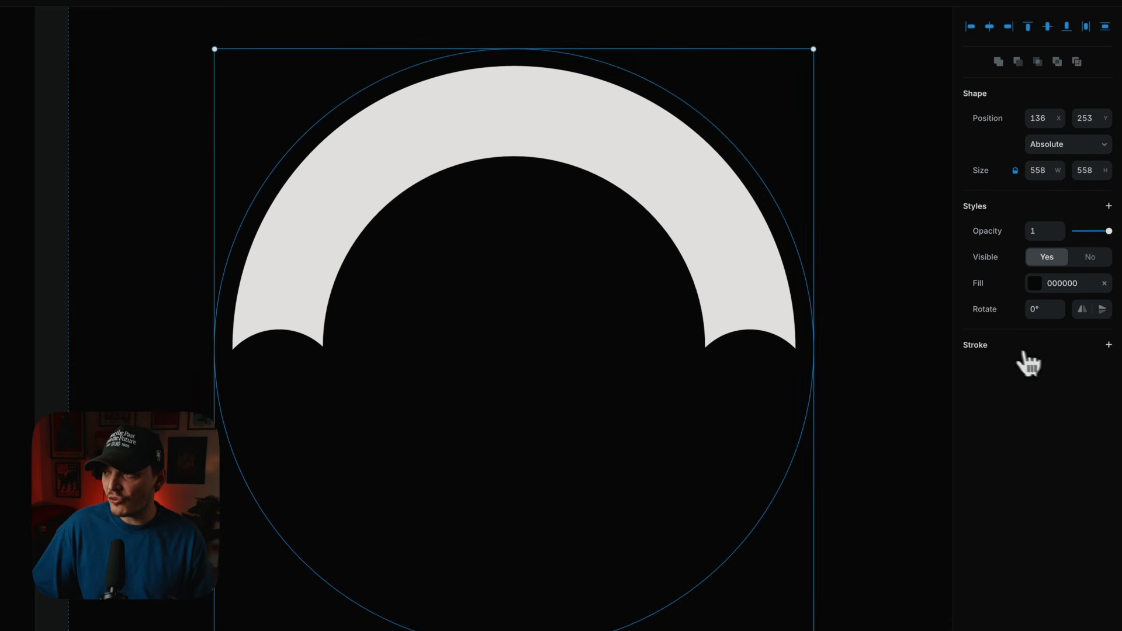
Add a stroke with a width of 10 to the large outer circle.
click(1109, 346)
click(1059, 393)
click(1059, 393)
click(1060, 393)
click(1060, 393)
click(1059, 393)
click(1059, 393)
click(1060, 393)
click(1060, 392)
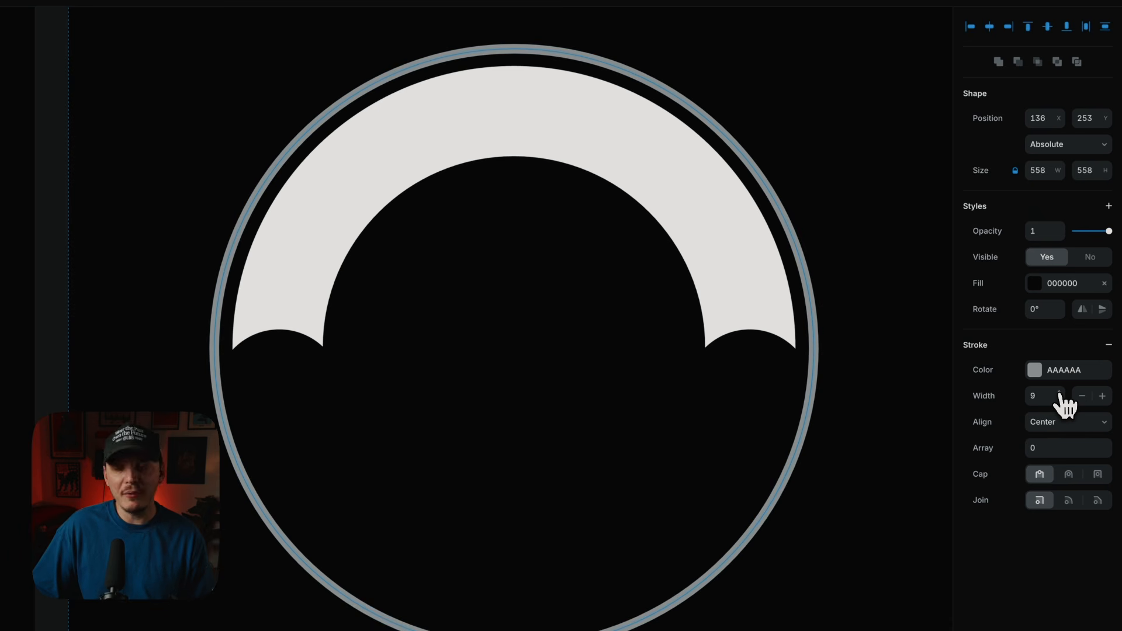
click(1060, 394)
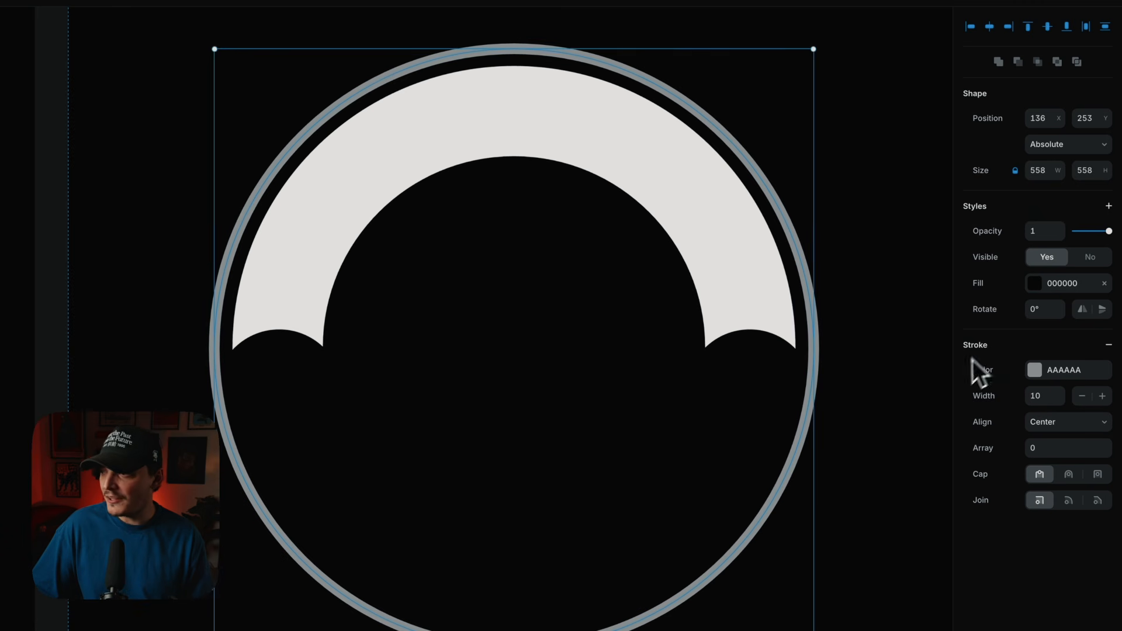
Add a stroke to the inner circle and thicken it to match the outer circle's outline.
click(616, 297)
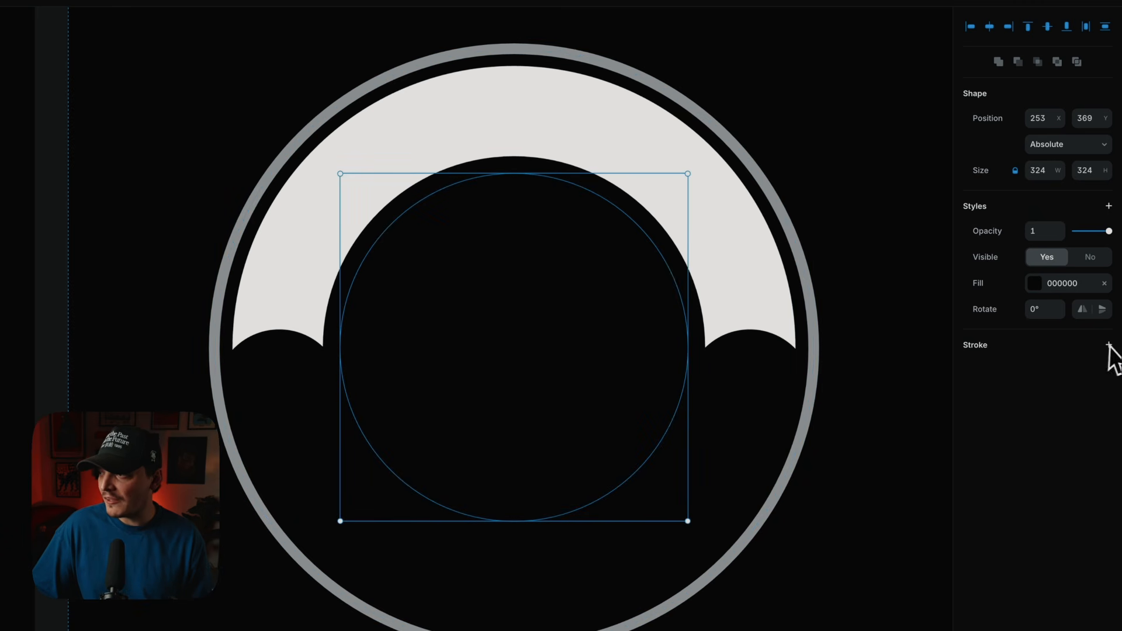
click(1109, 345)
click(1059, 394)
click(1060, 394)
click(1059, 394)
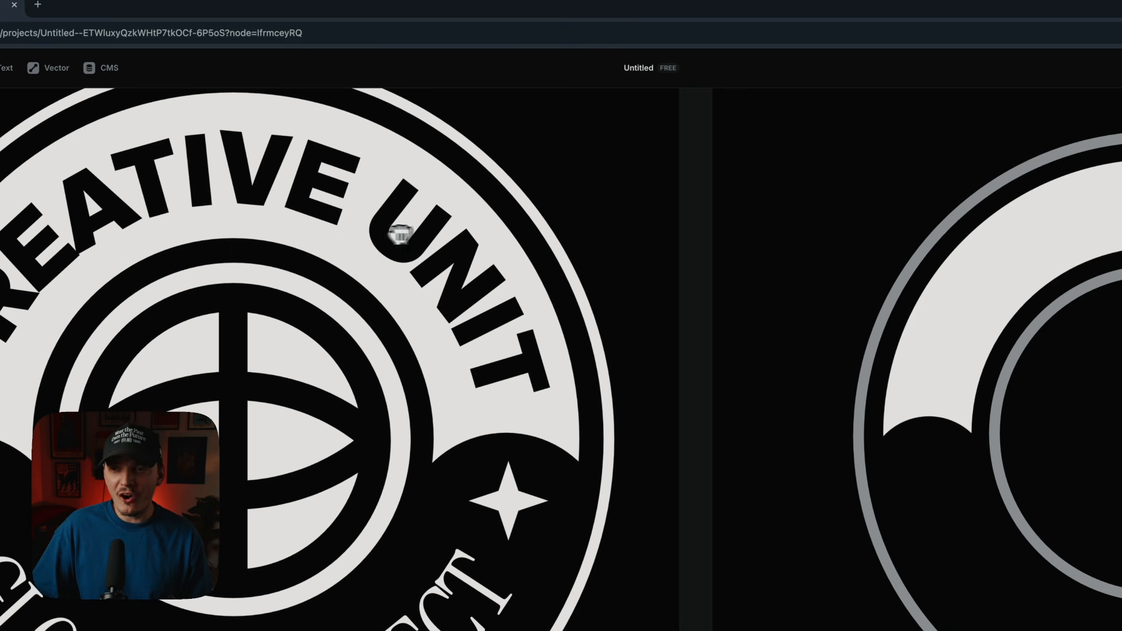
Insert an Arc curved-text component from the Creative elements onto the empty canvas beside the original badge.
drag(784, 266, 335, 253)
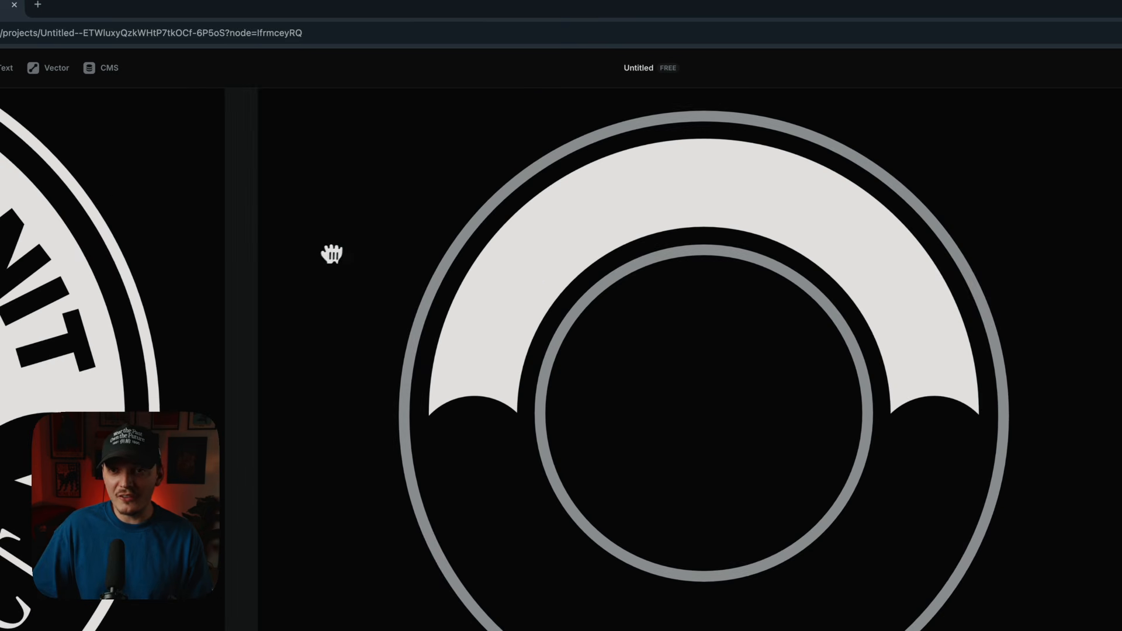
click(74, 78)
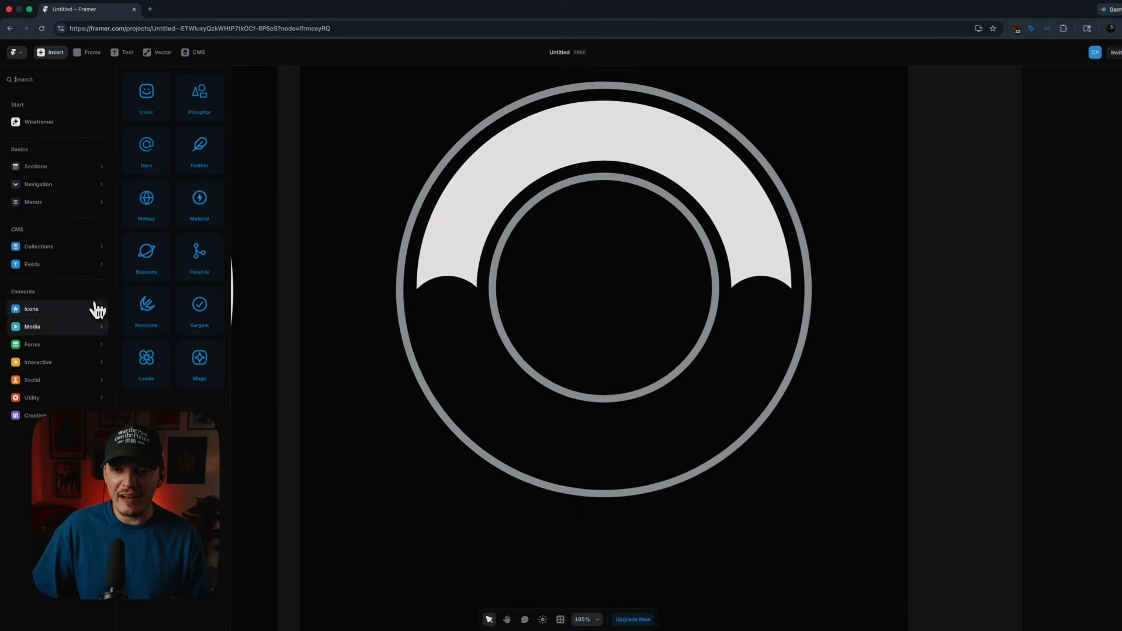
mouse_move(72, 606)
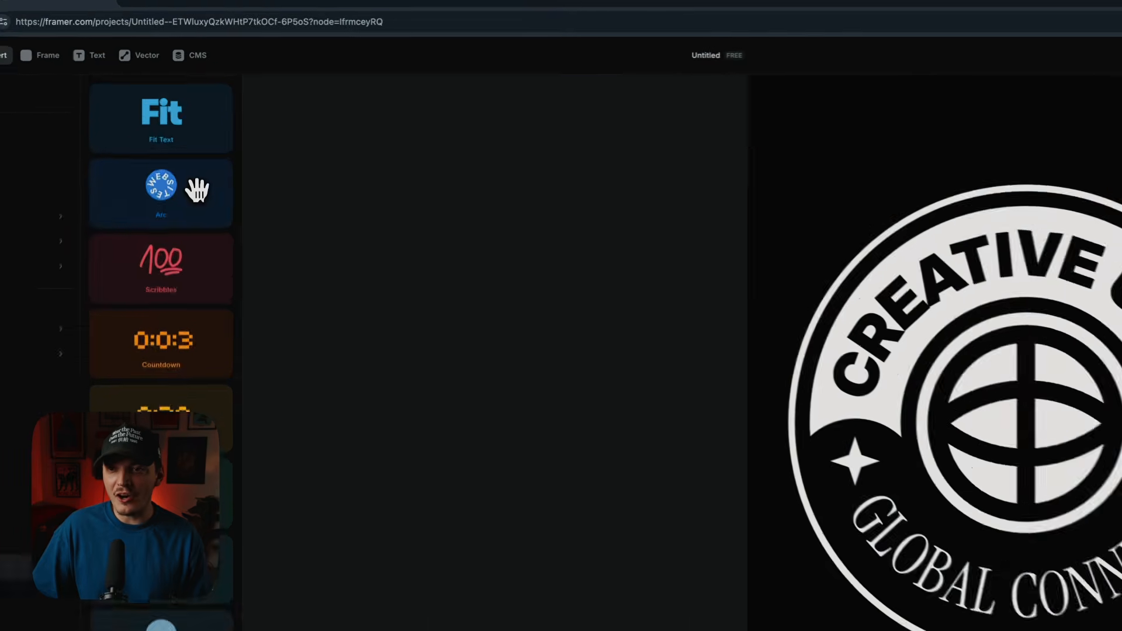
drag(171, 147, 514, 298)
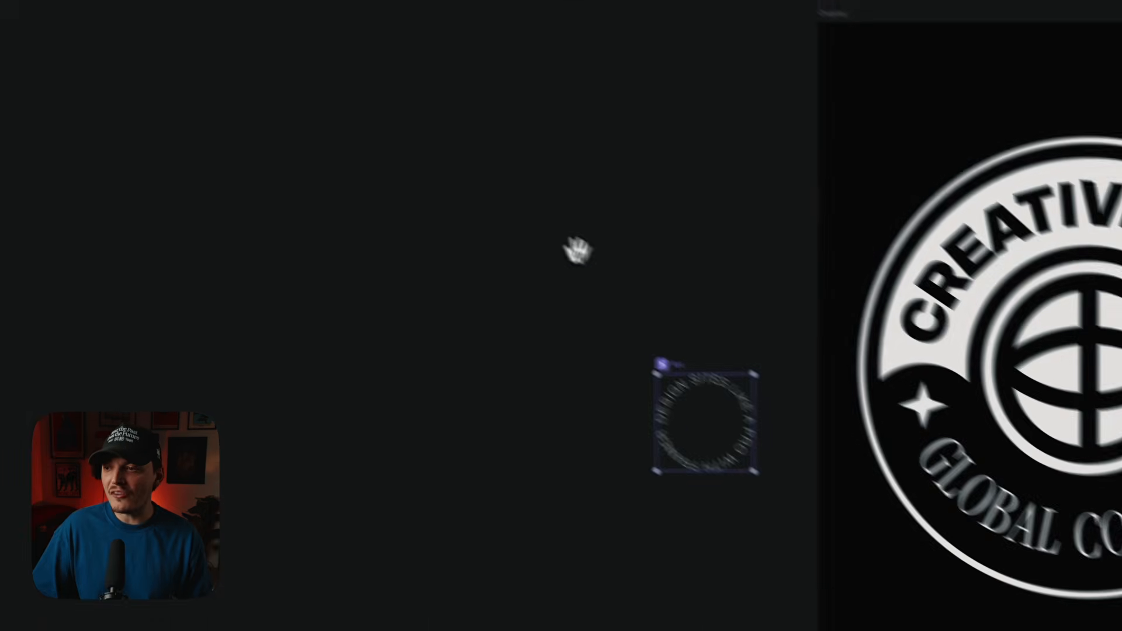
Move the Arc text component onto the New Design badge and enlarge it to 528 × 528.
drag(668, 348, 774, 464)
drag(857, 468, 258, 256)
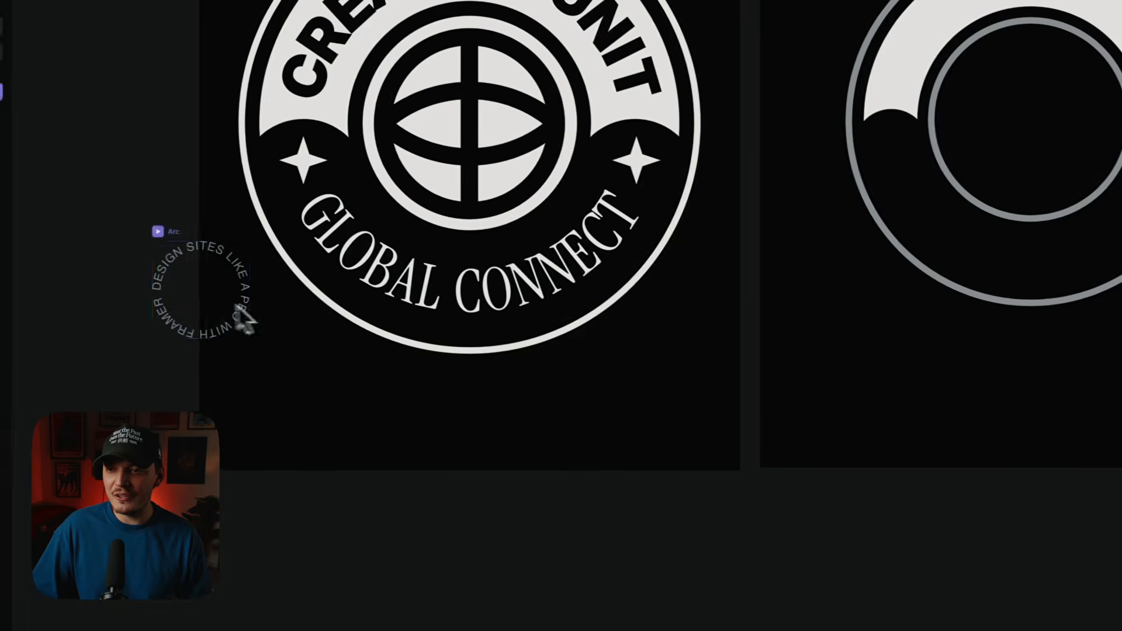
drag(237, 308, 758, 99)
drag(483, 201, 489, 195)
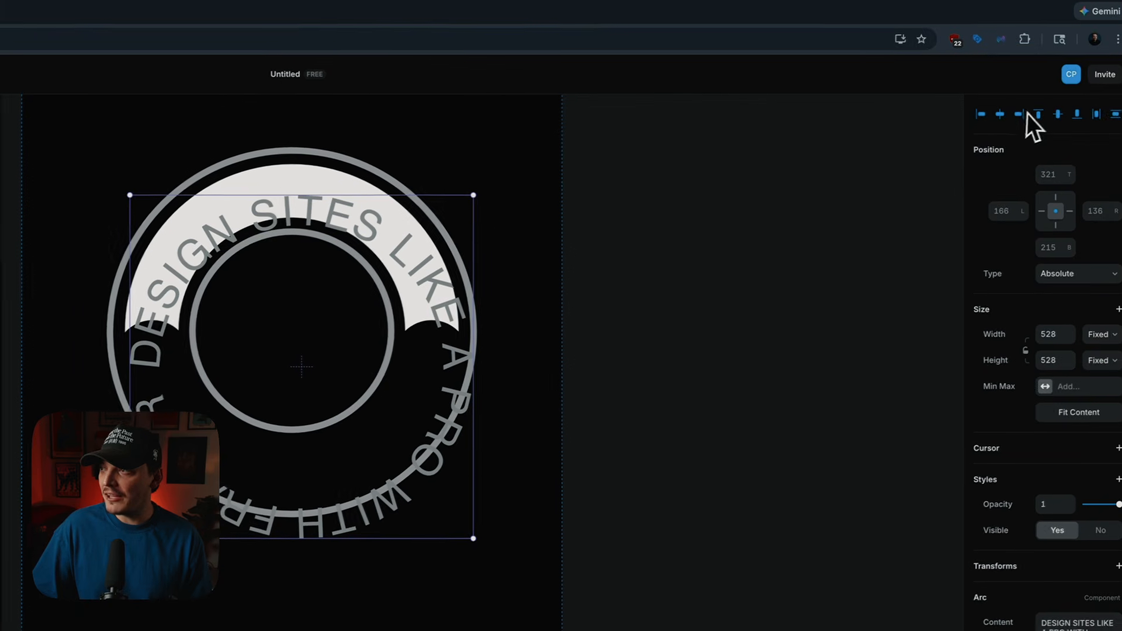
Centre the Arc text horizontally and vertically in the New Design frame and scale it down to 482 × 482.
click(991, 116)
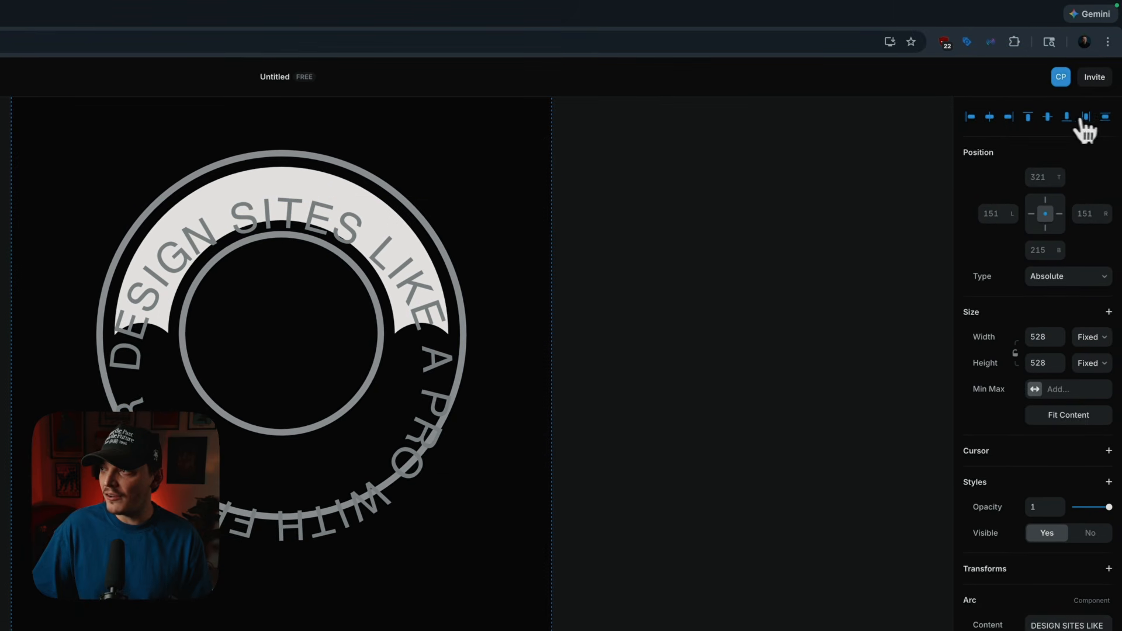
click(1049, 118)
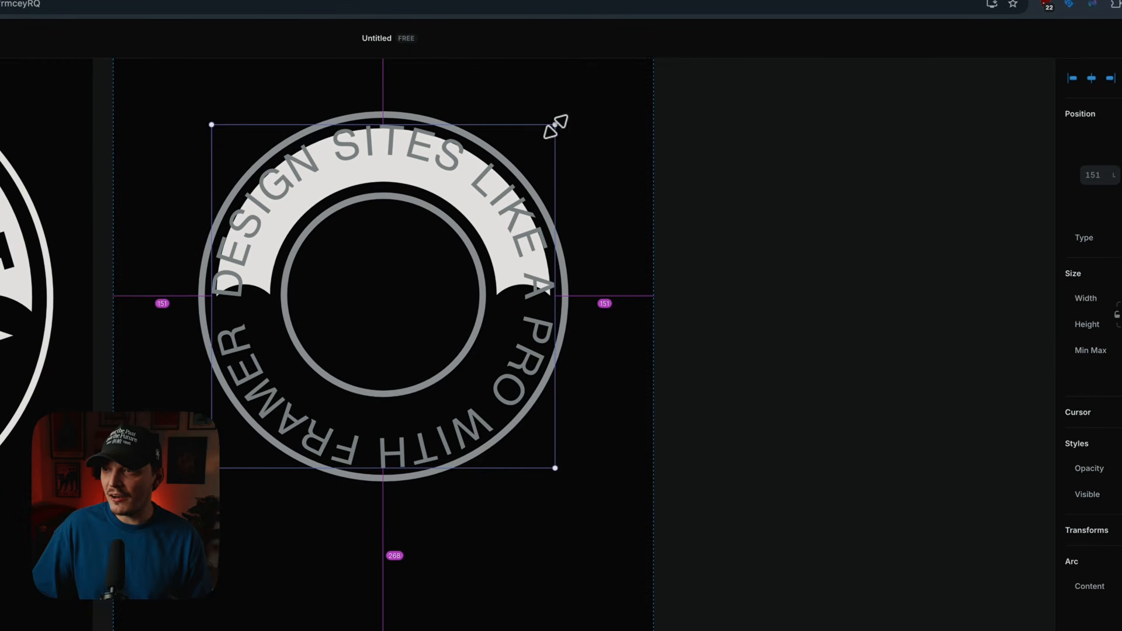
drag(556, 127, 541, 139)
Replace the Arc component's text content with CREATIVE UNIT.
scroll(377, 243, down, 2)
scroll(377, 243, up, 6)
drag(444, 160, 401, 219)
click(1031, 436)
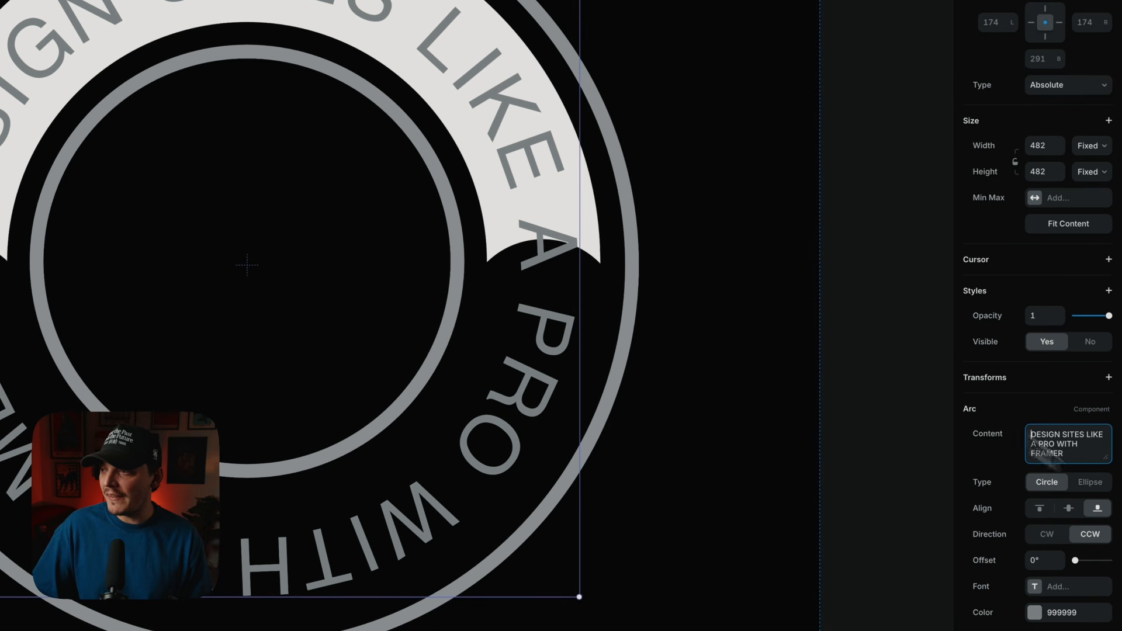
key(BackSpace)
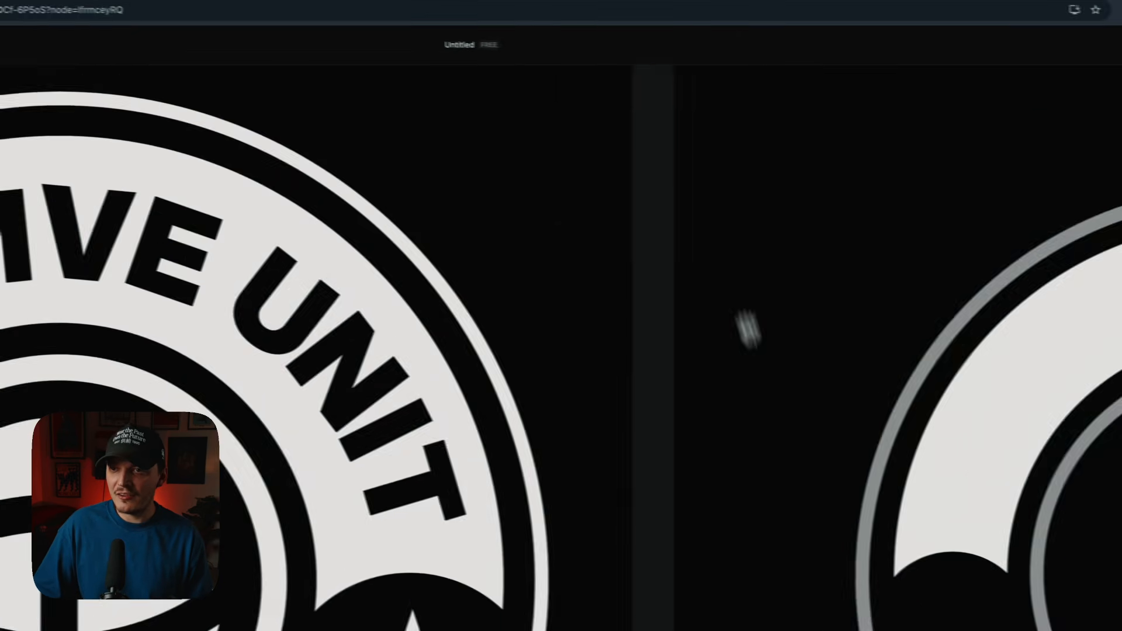
drag(746, 326, 361, 258)
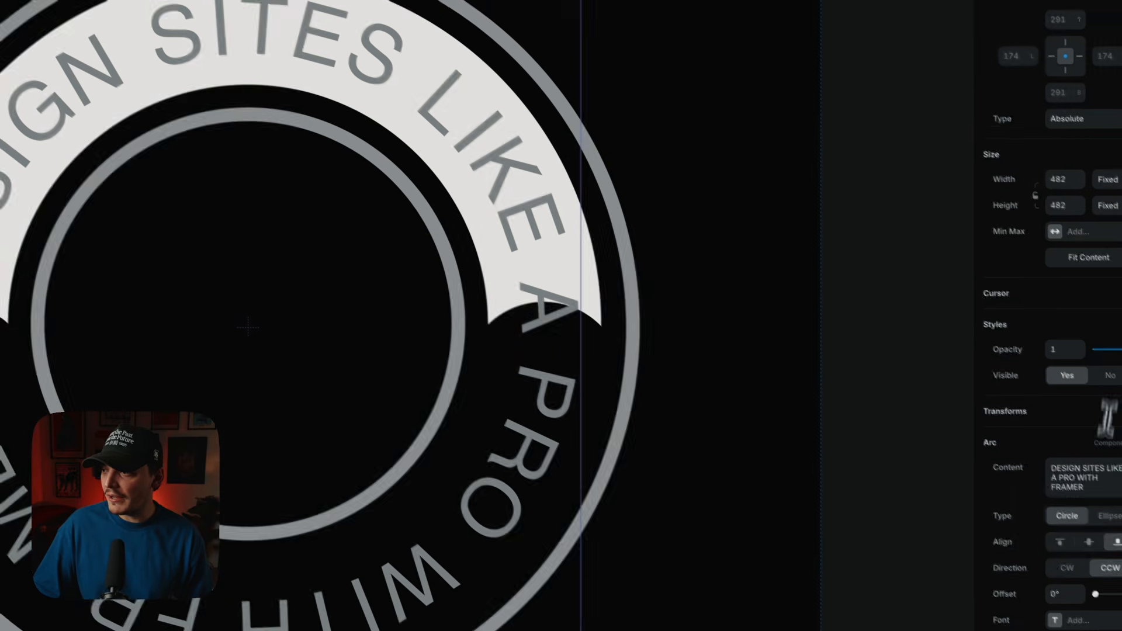
click(1065, 471)
key(super+a)
text(CREATIVE UNIT)
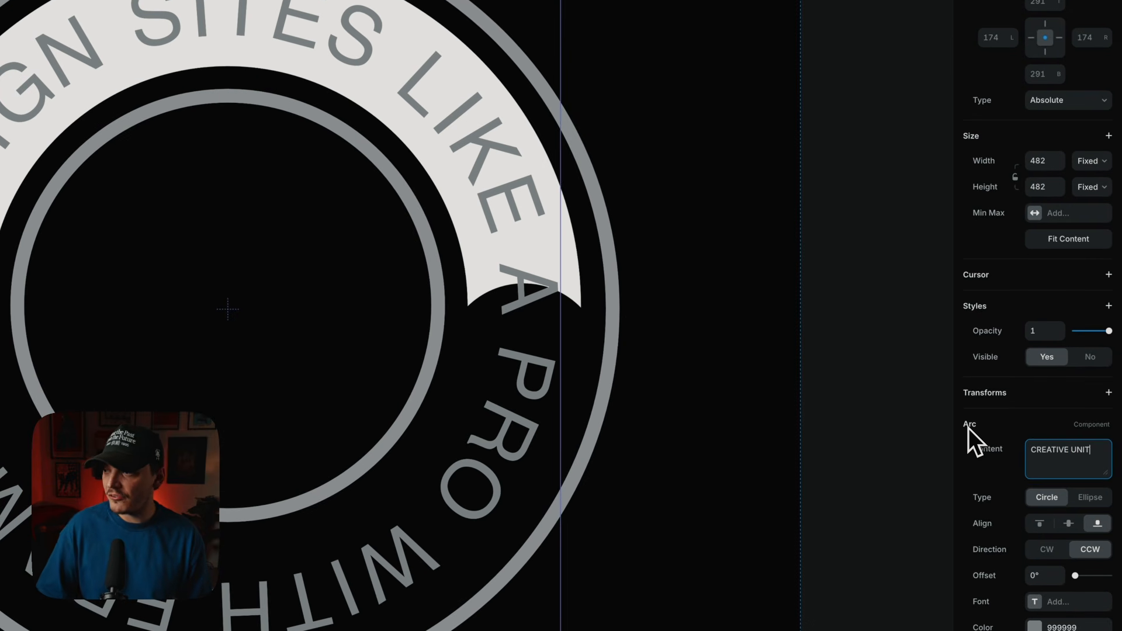
click(969, 428)
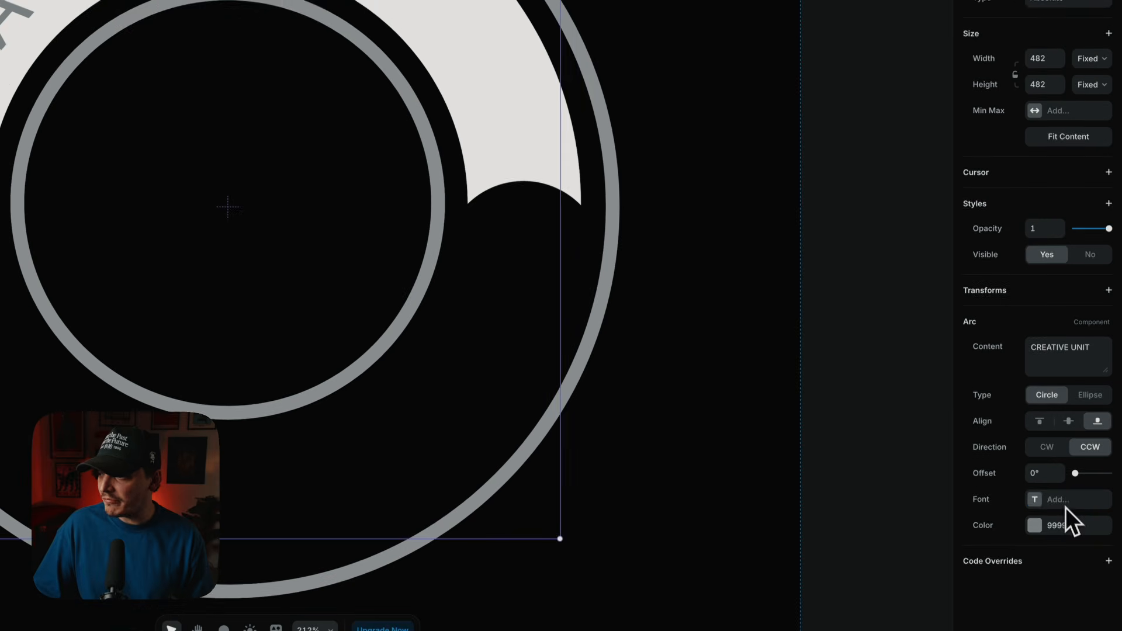
Set the CREATIVE UNIT Arc text's font to Inter in Black weight.
click(1065, 503)
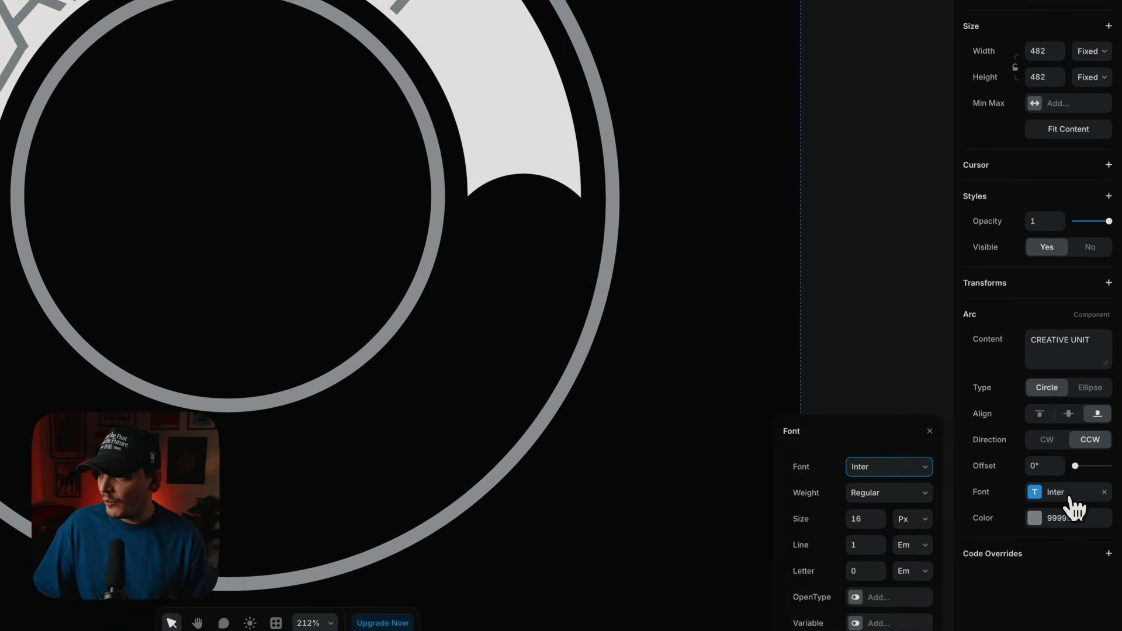
click(900, 474)
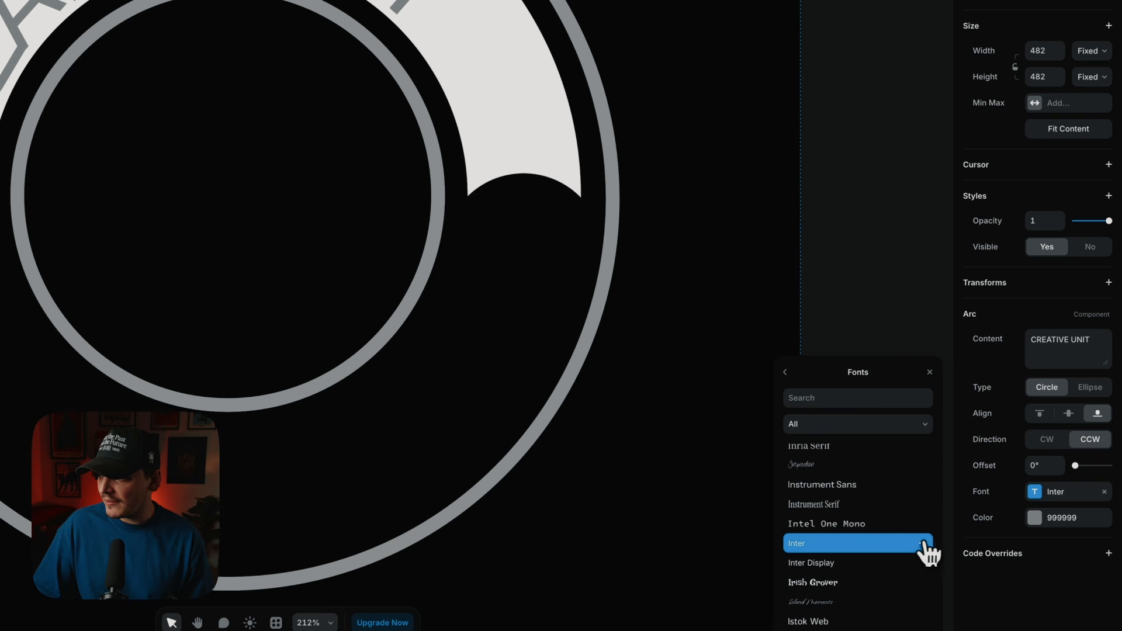
click(873, 548)
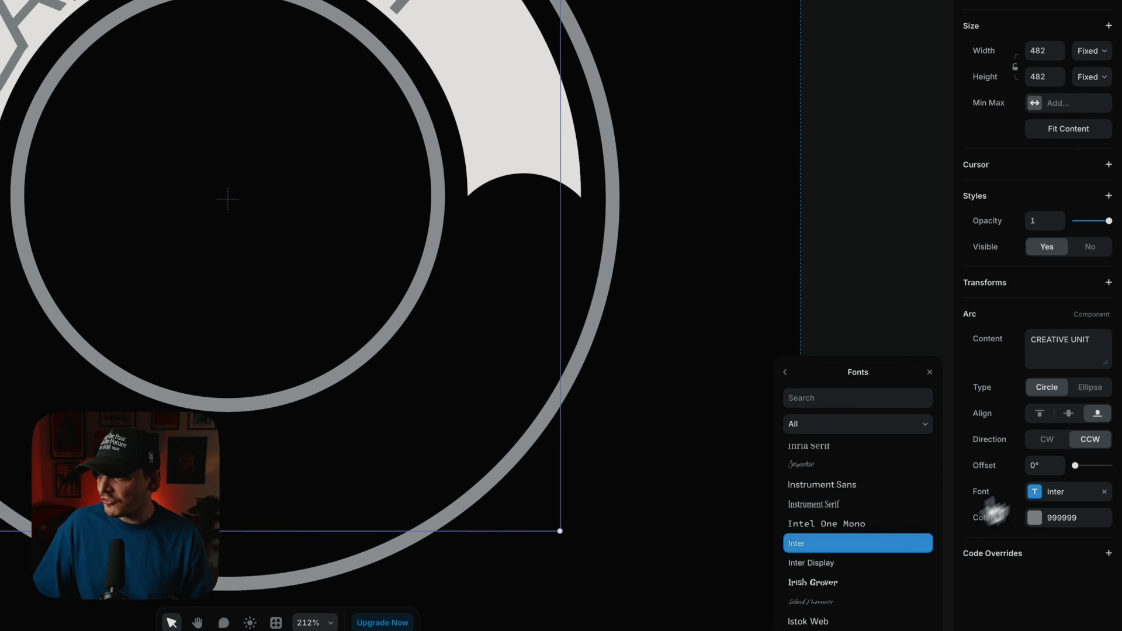
click(1003, 324)
click(1062, 492)
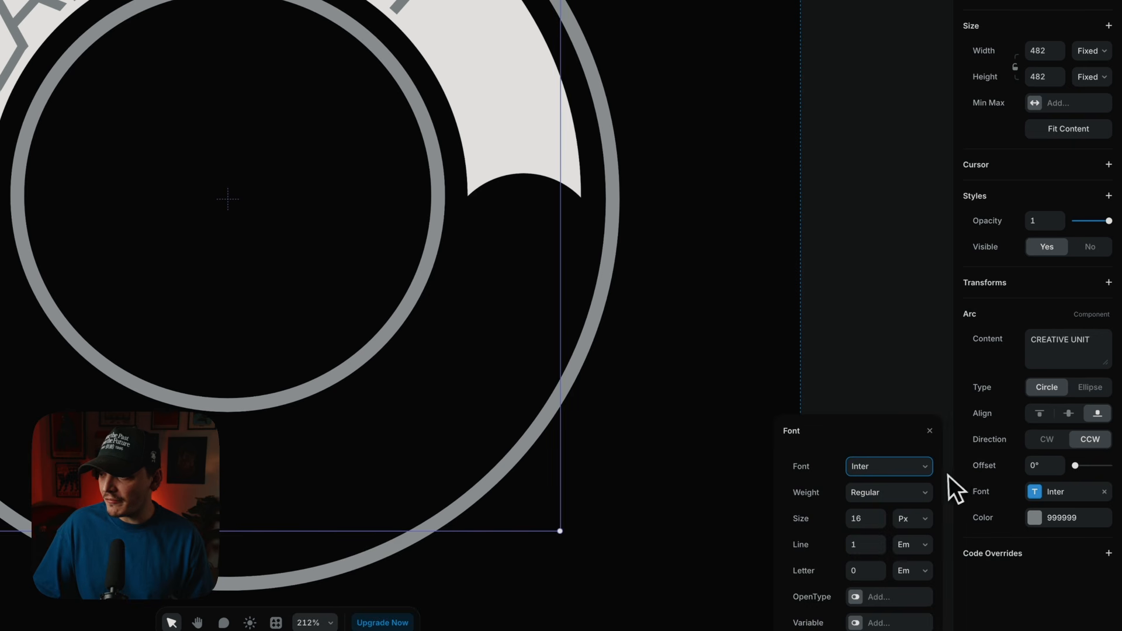
click(919, 496)
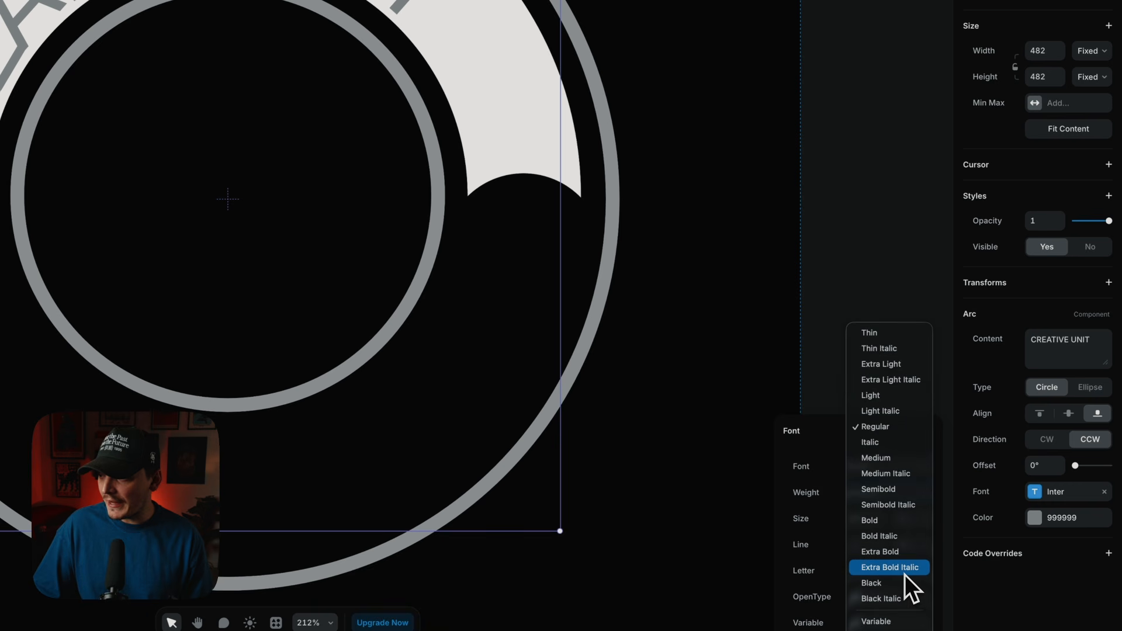
click(903, 584)
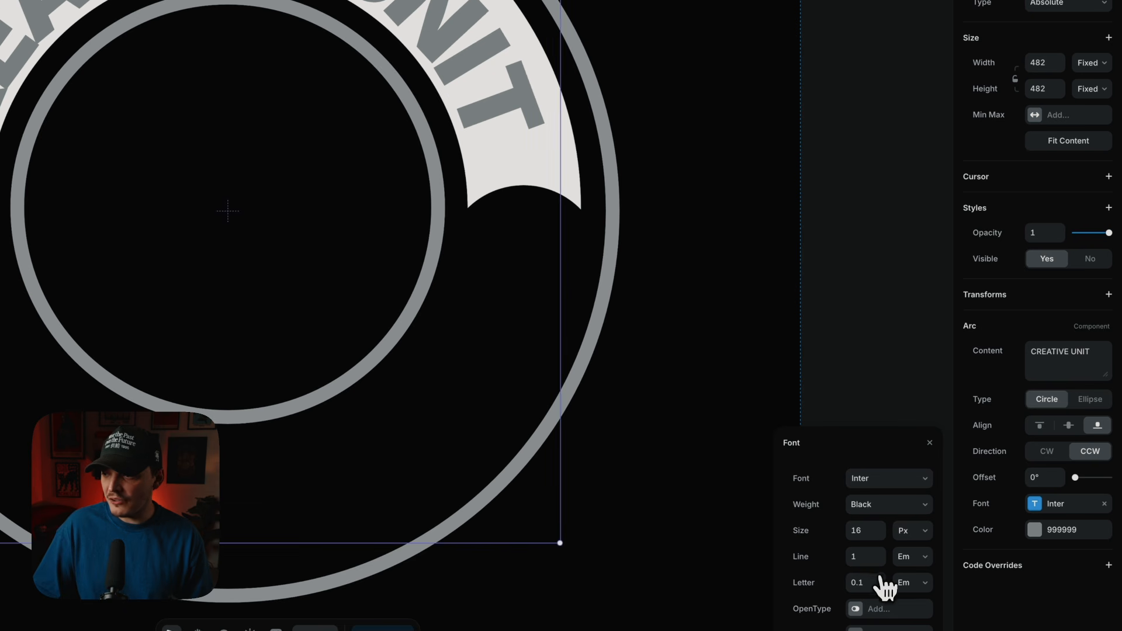
Adjust the Arc text's letter spacing to 0.12 em.
click(880, 580)
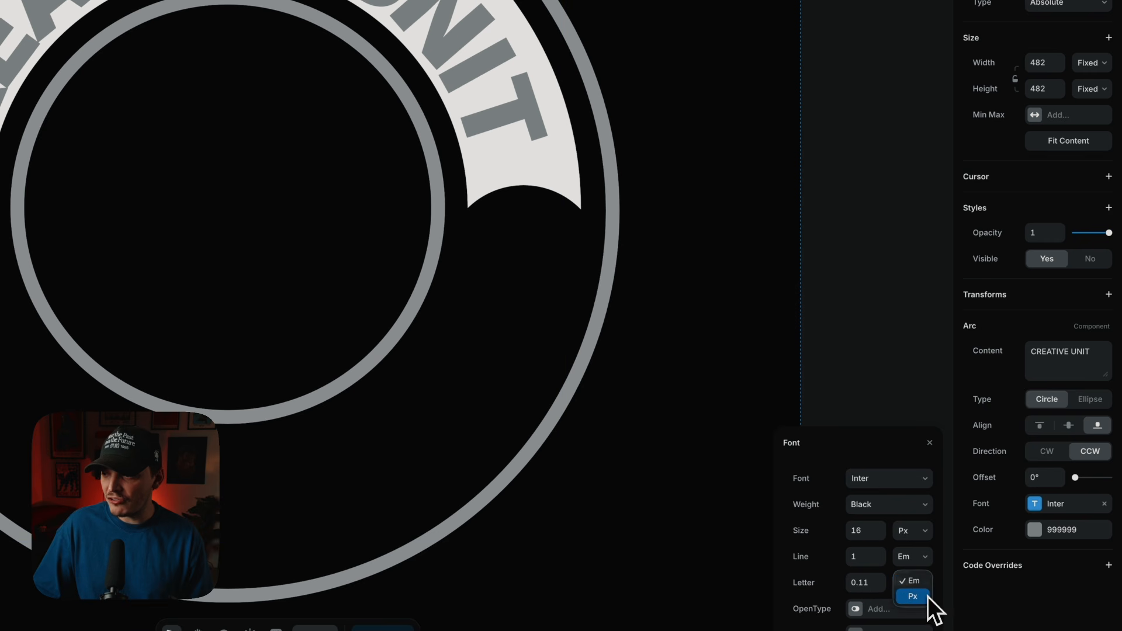
click(907, 587)
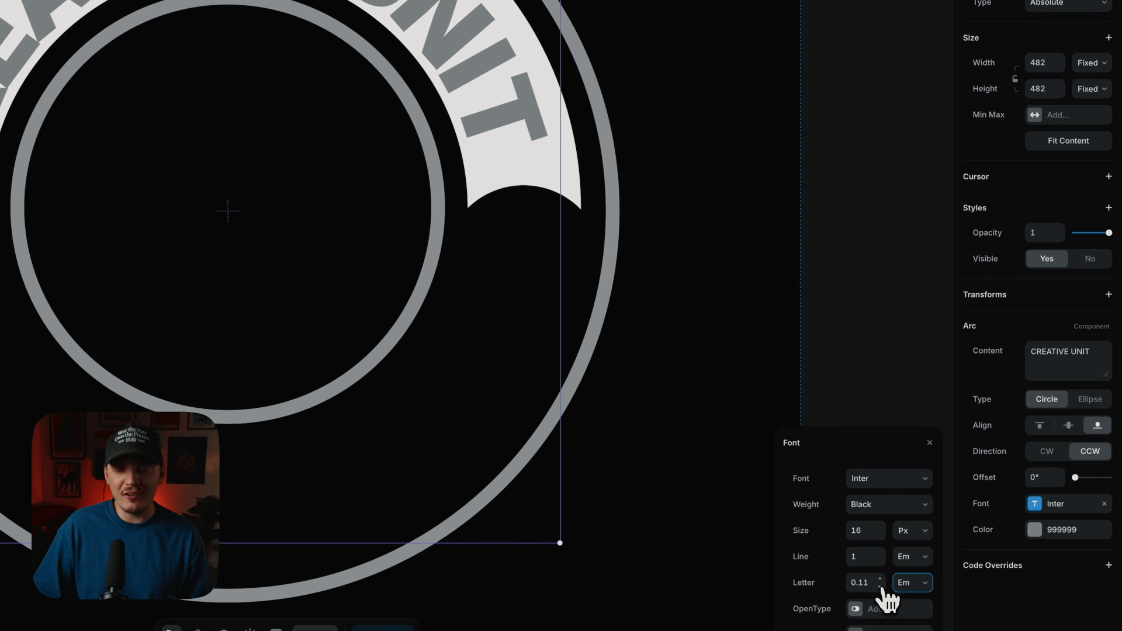
click(880, 587)
click(881, 587)
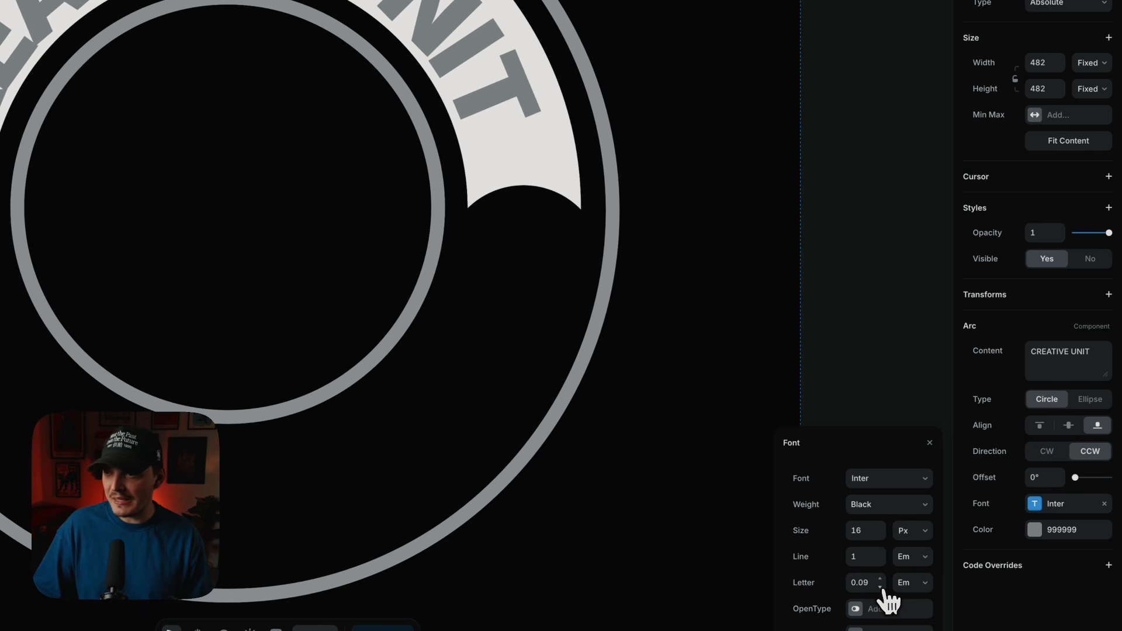
click(881, 580)
click(881, 580)
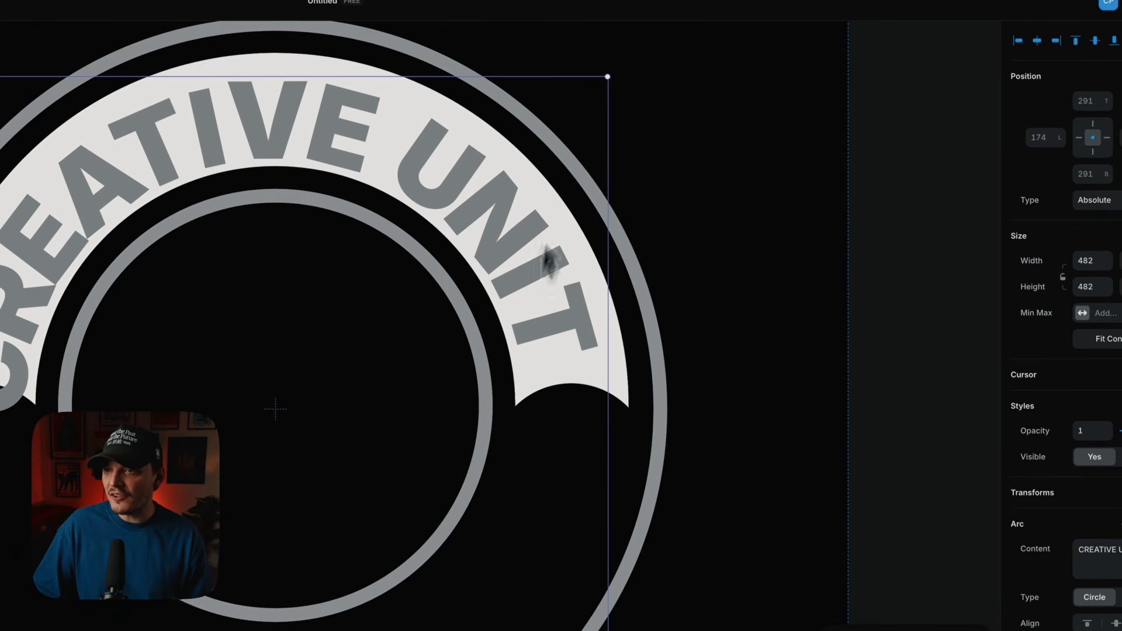
Enlarge the Arc text to 496 × 496 and set its font size to 15 px.
drag(609, 76, 619, 68)
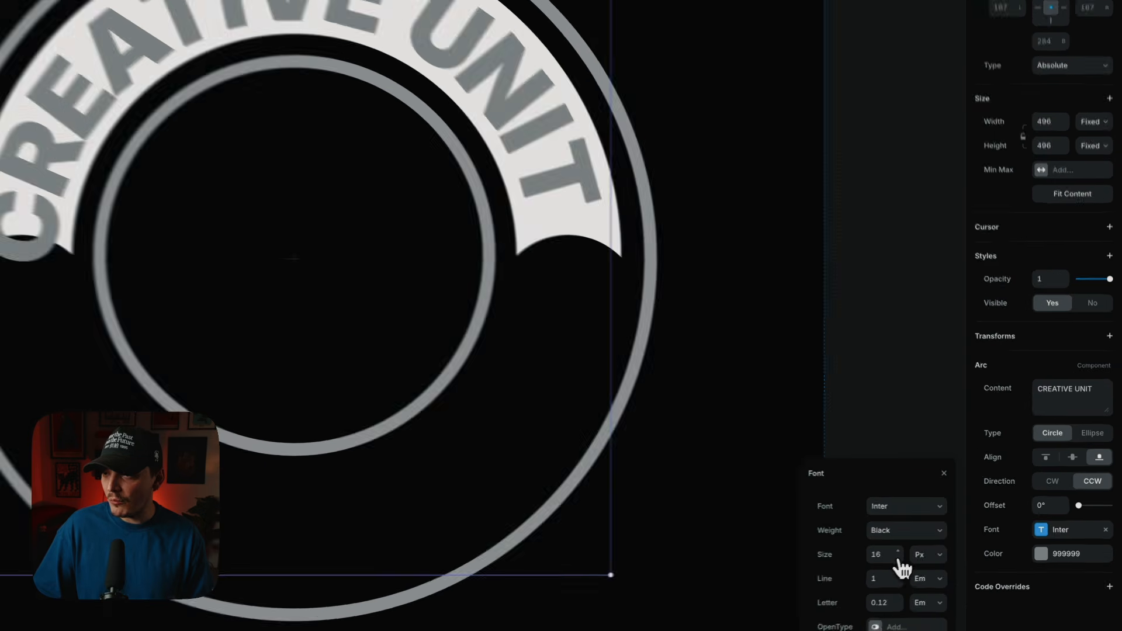
click(959, 545)
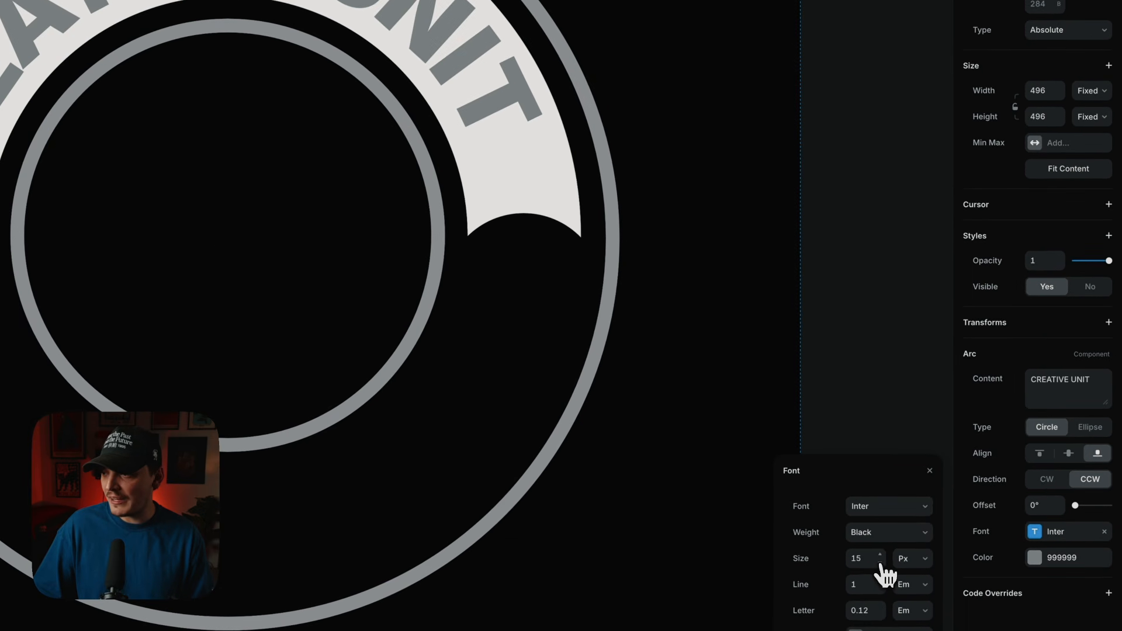
click(881, 563)
Set the Arc text's offset to 14.5° and scale the component down to 490 × 490.
drag(1075, 505, 1078, 511)
drag(571, 68, 565, 73)
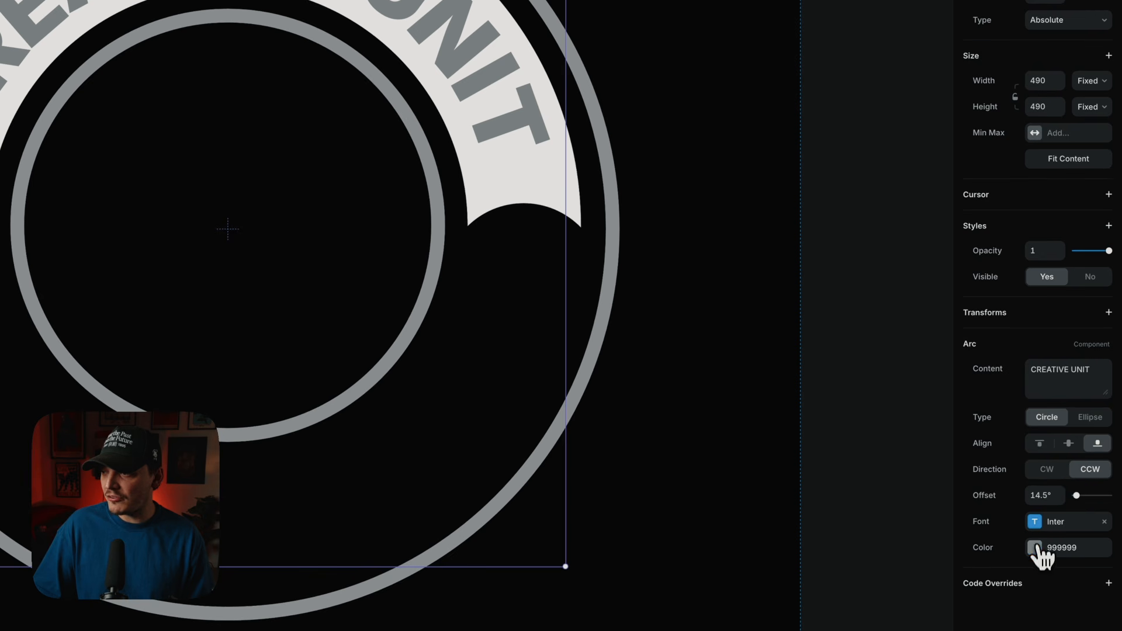
Colour the Arc text black (000000) and set its offset to 10.5° to centre it on the white band.
click(1035, 548)
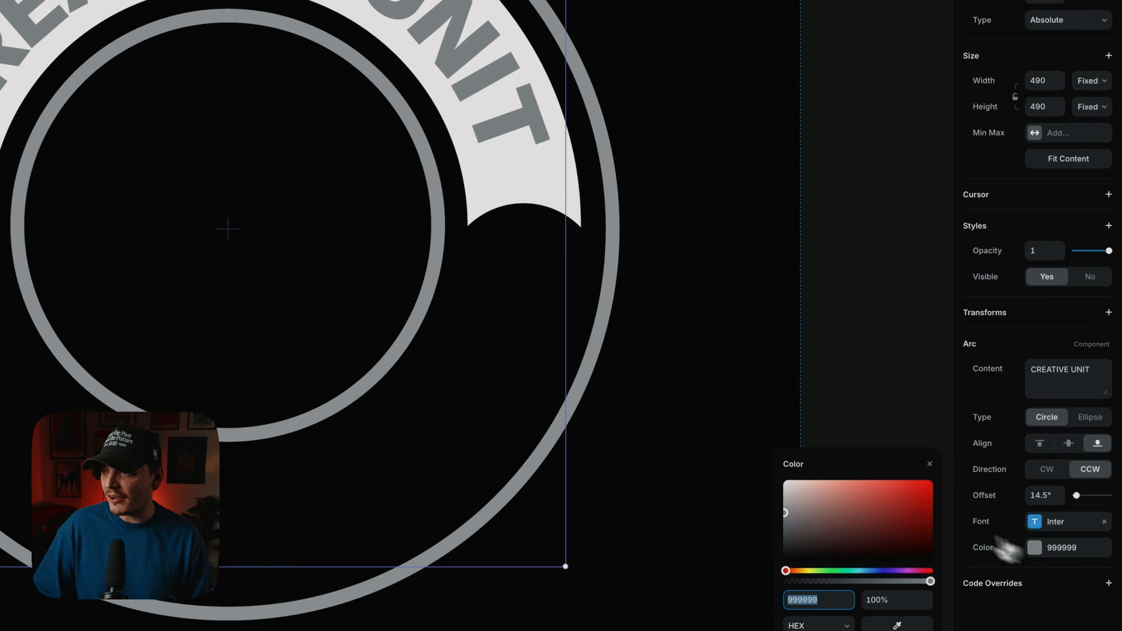
drag(851, 526, 740, 602)
click(806, 164)
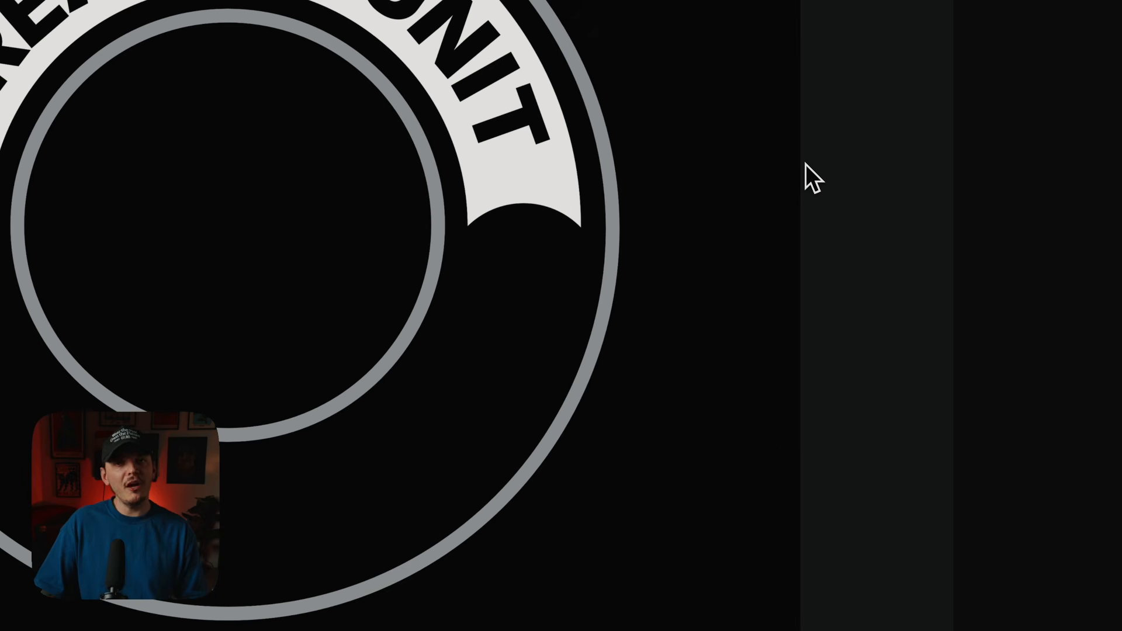
click(401, 166)
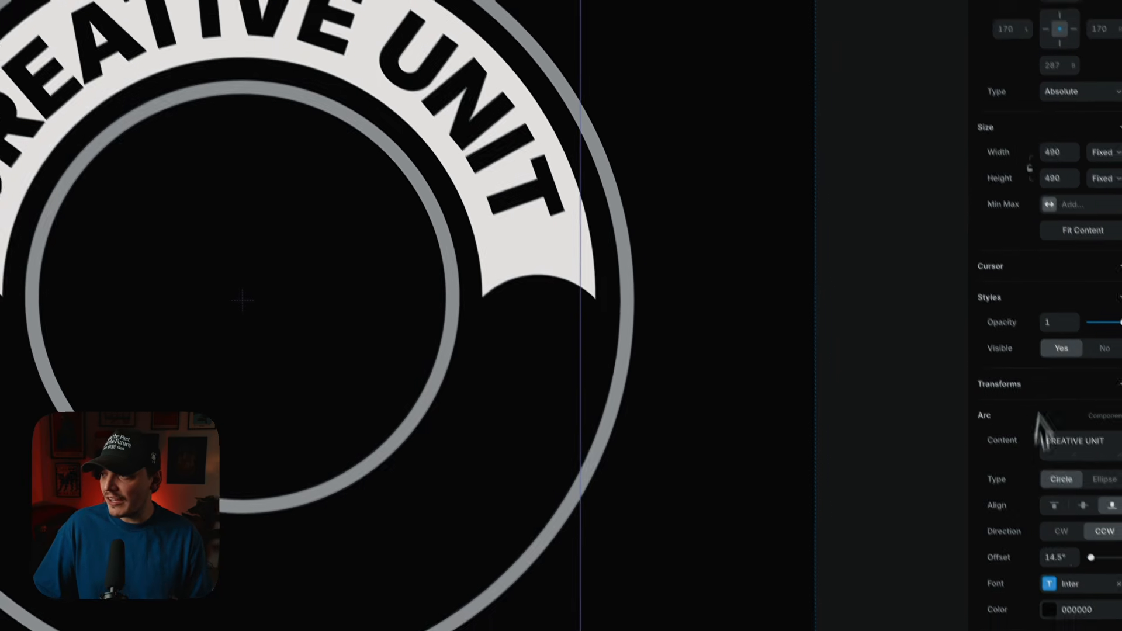
click(1058, 560)
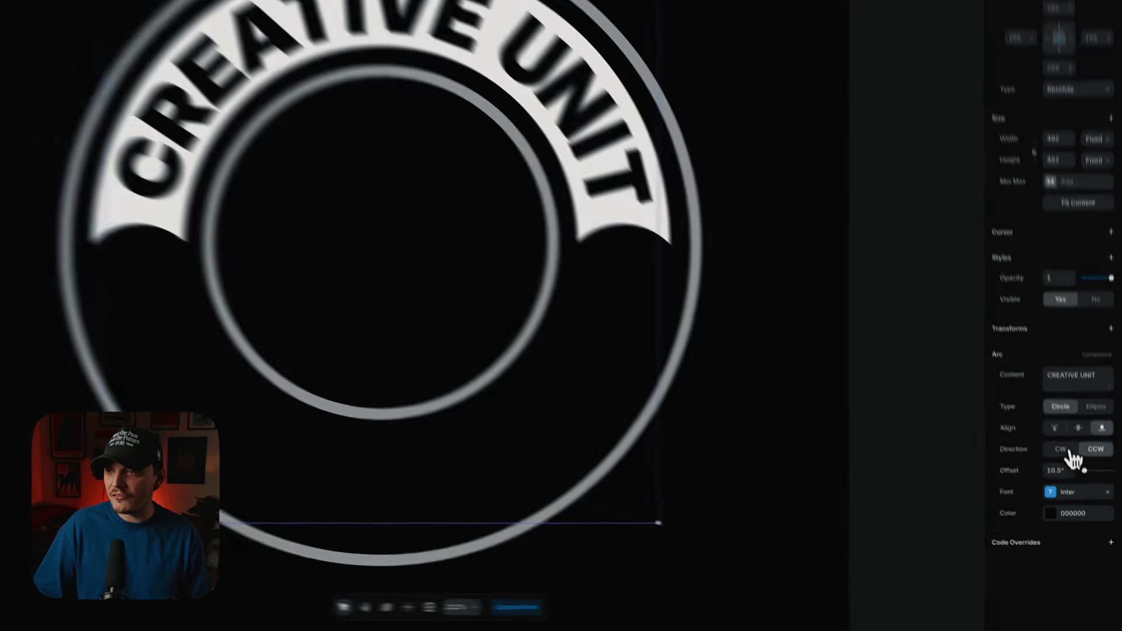
Turn the duplicate Arc text into a white (FFFFFF) clockwise lower arc and shrink it to 370 × 370.
click(1071, 482)
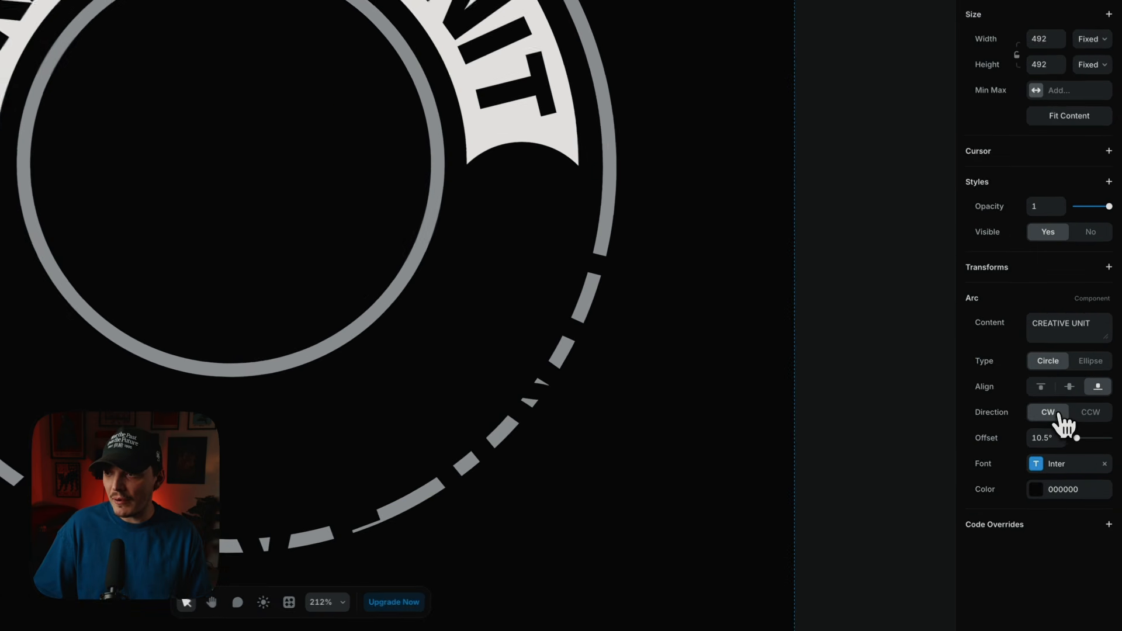
click(1040, 483)
drag(923, 475, 724, 409)
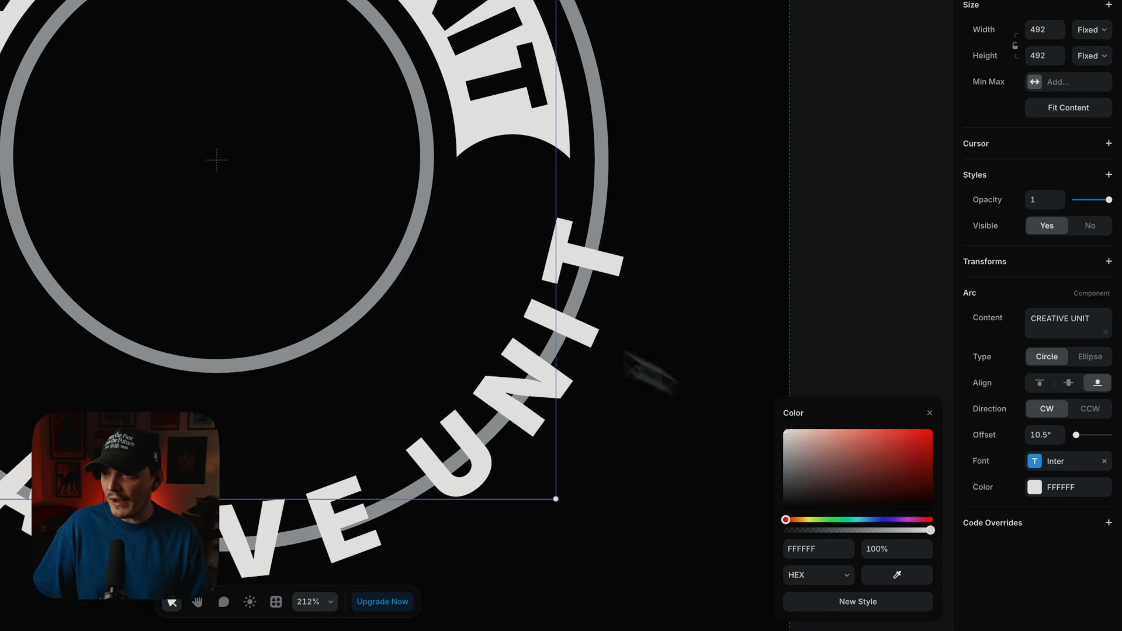
drag(559, 504, 452, 437)
Change the lower Arc text's font to Instrument Serif and adjust its offset to centre it between the rings.
click(1061, 499)
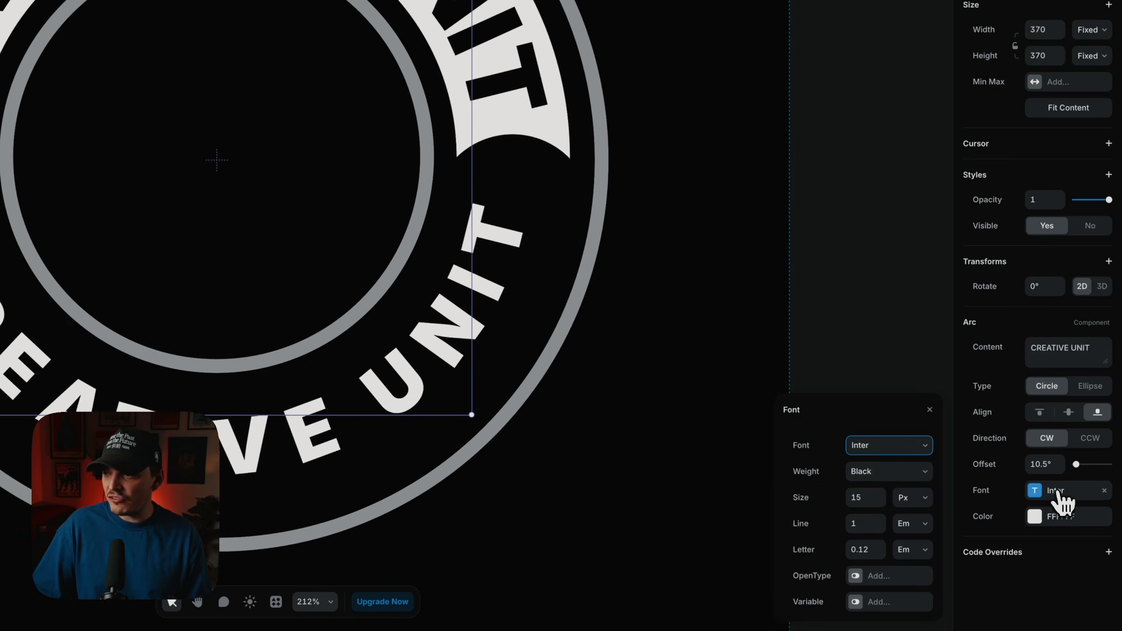
click(870, 448)
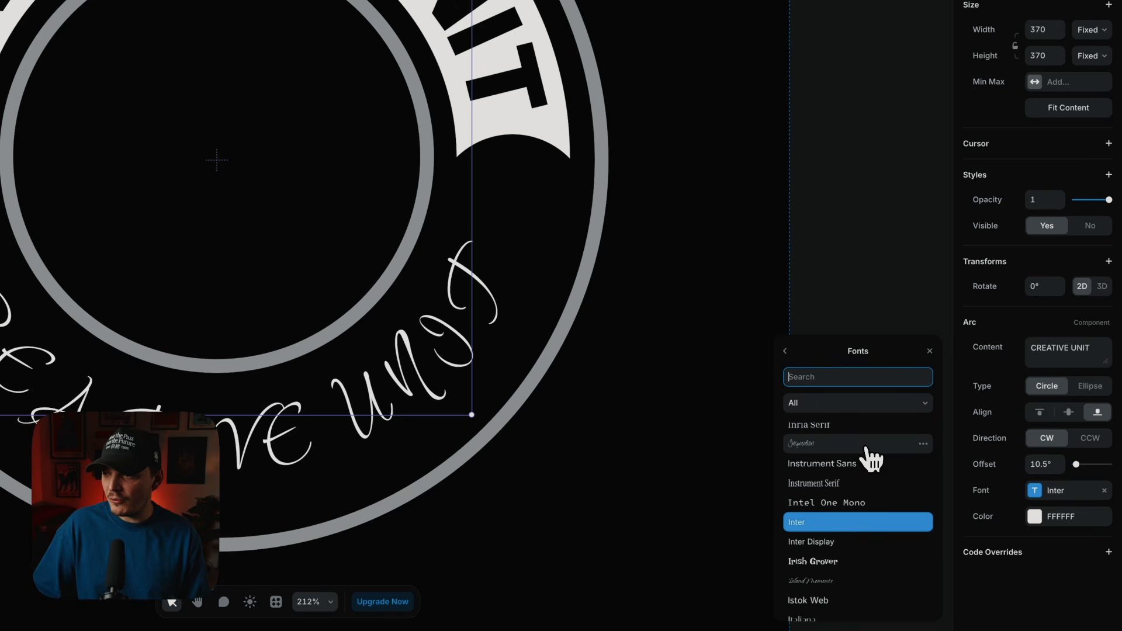
click(852, 484)
drag(1078, 464, 1079, 475)
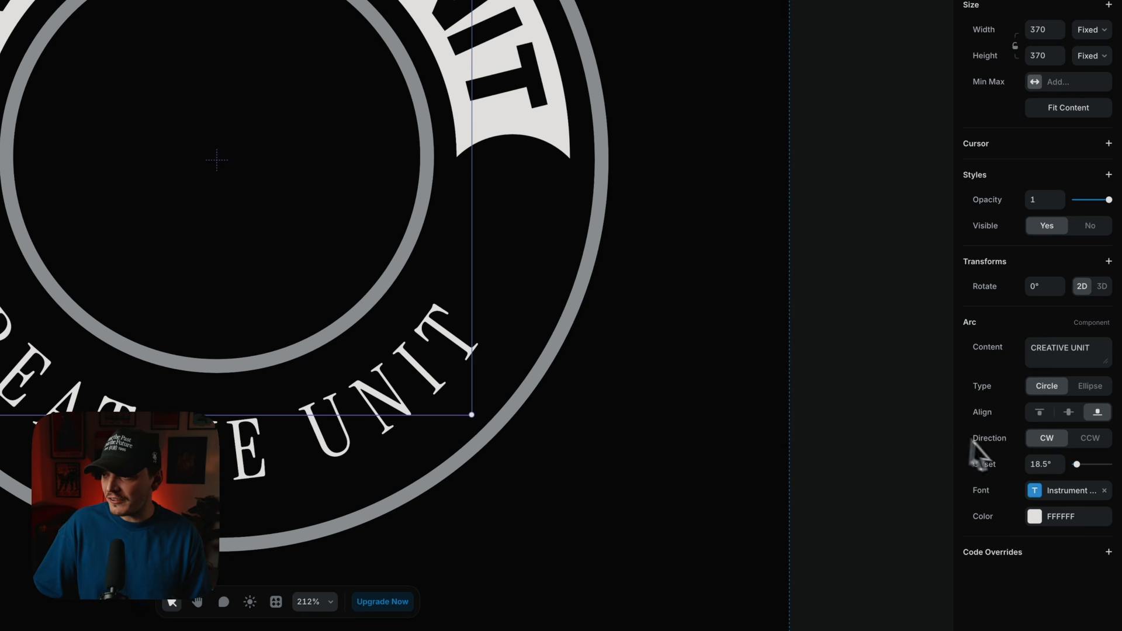
drag(1081, 478, 1083, 480)
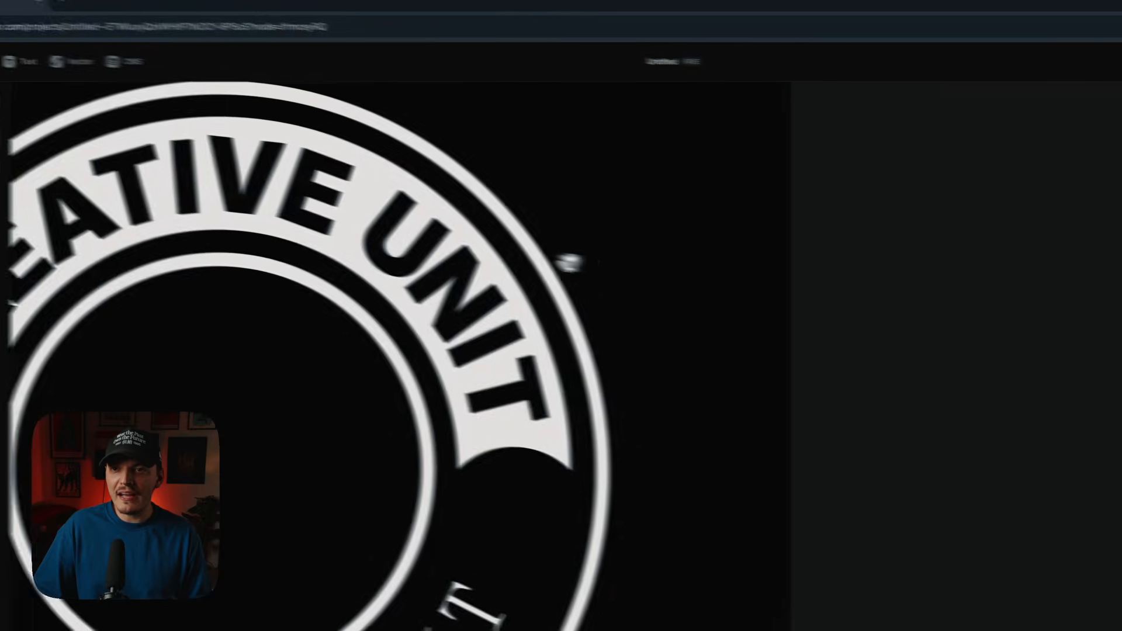
Draw a narrow upright triangle about 39 × 65.5 with the Path tool on the empty canvas beside the badge.
click(168, 81)
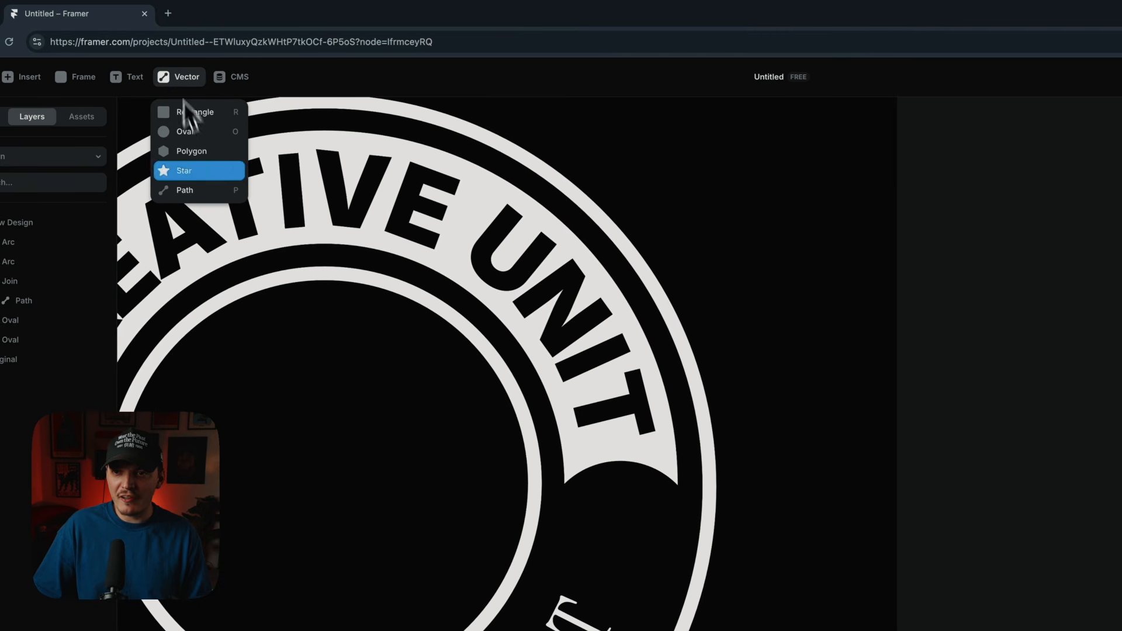
click(191, 188)
click(611, 282)
click(661, 195)
click(694, 283)
drag(697, 287, 689, 286)
drag(614, 287, 636, 286)
key(Escape)
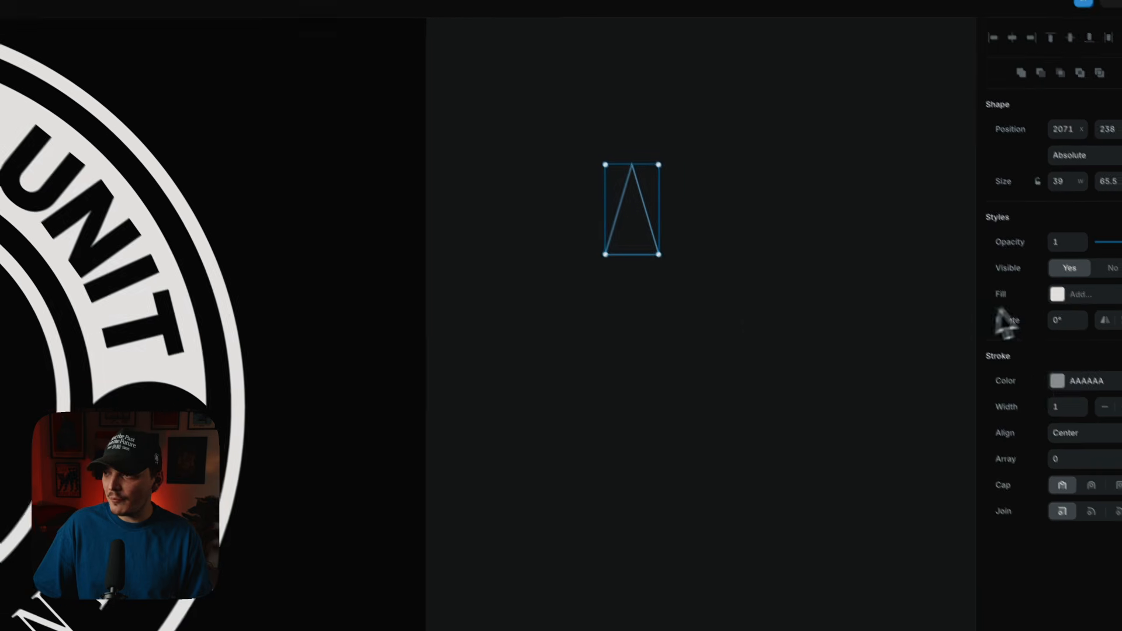
Fill the triangle with fully opaque white (FFFFFF) and remove its stroke.
click(1087, 324)
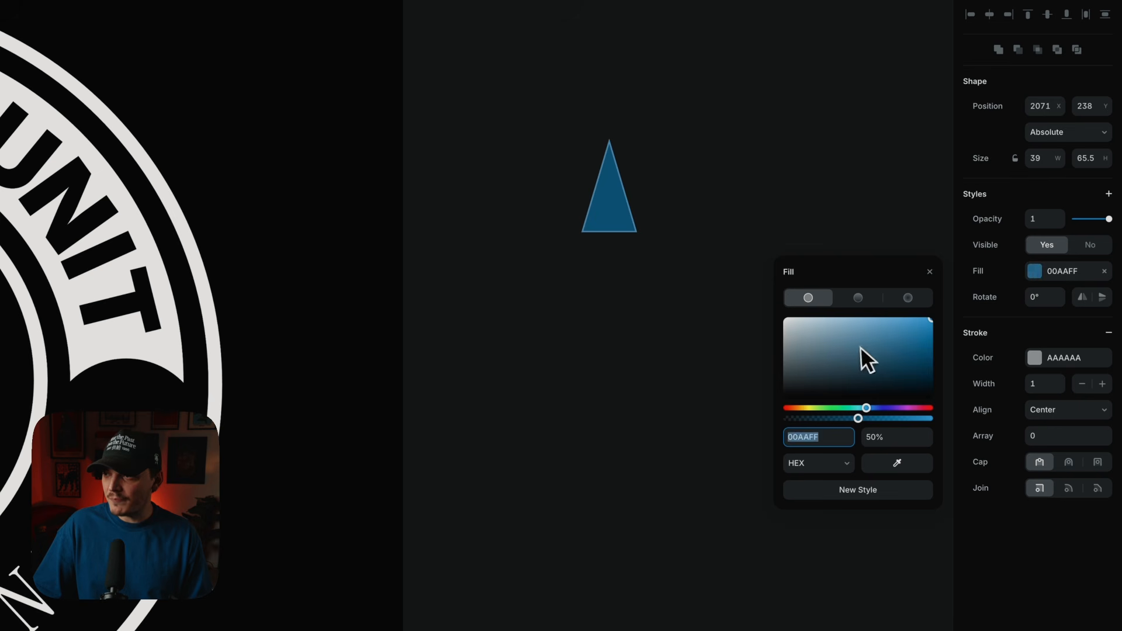
drag(862, 346, 746, 287)
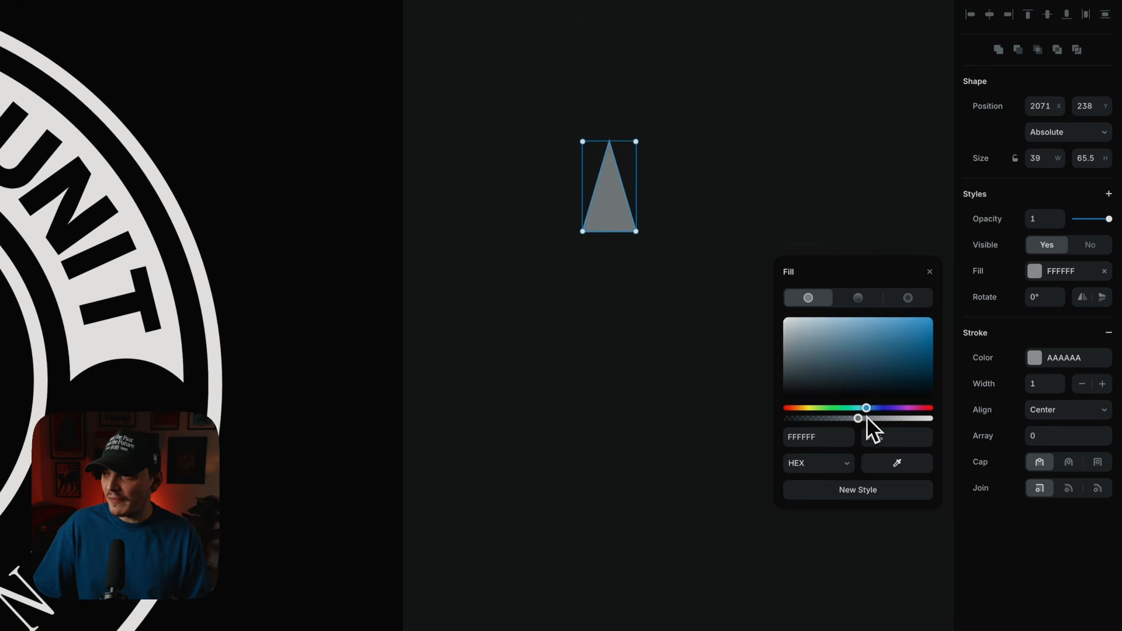
drag(867, 420, 982, 433)
click(1022, 332)
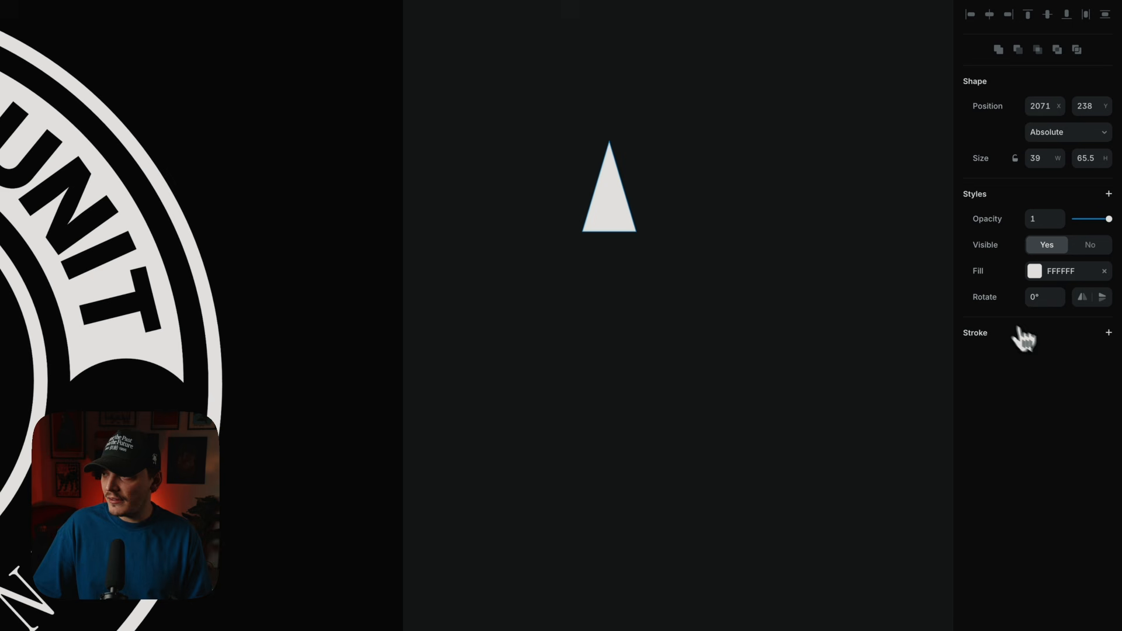
Mirror the triangle into a diamond, cross it with a copy rotated 90°, and unite both into a four-pointed star.
click(612, 202)
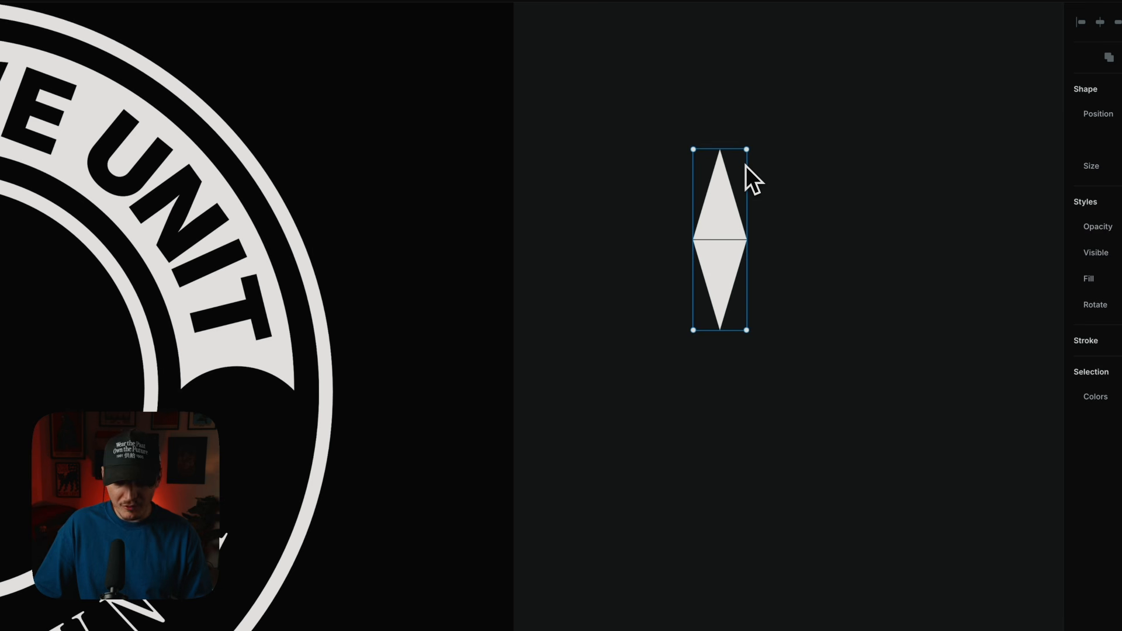
key(ctrl+v)
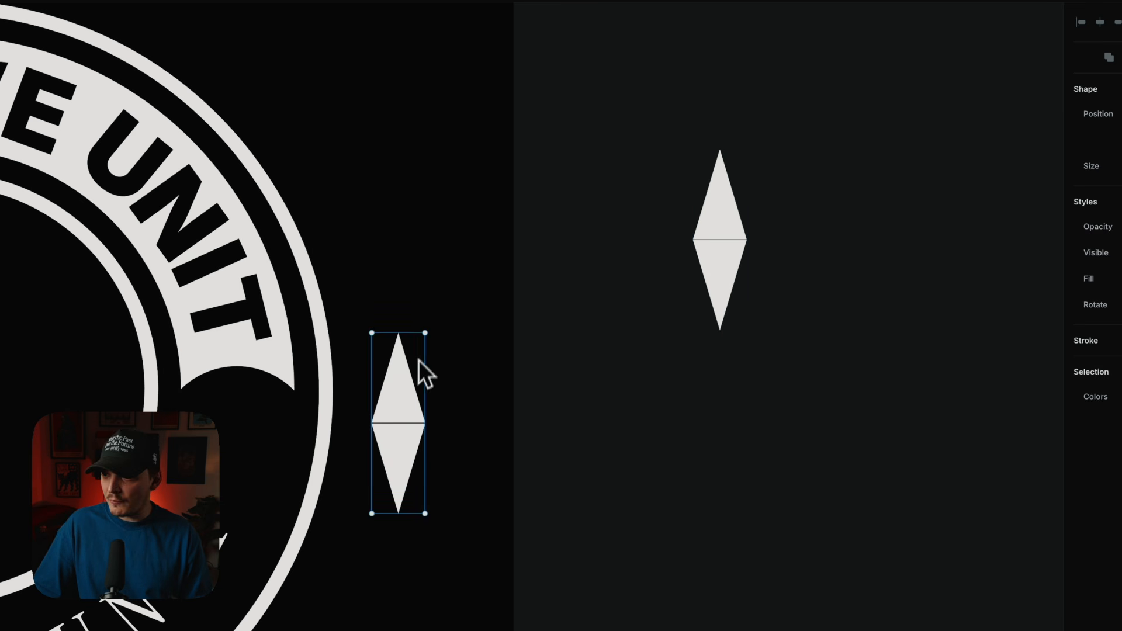
drag(429, 328, 504, 451)
drag(438, 436, 761, 249)
drag(777, 142, 689, 330)
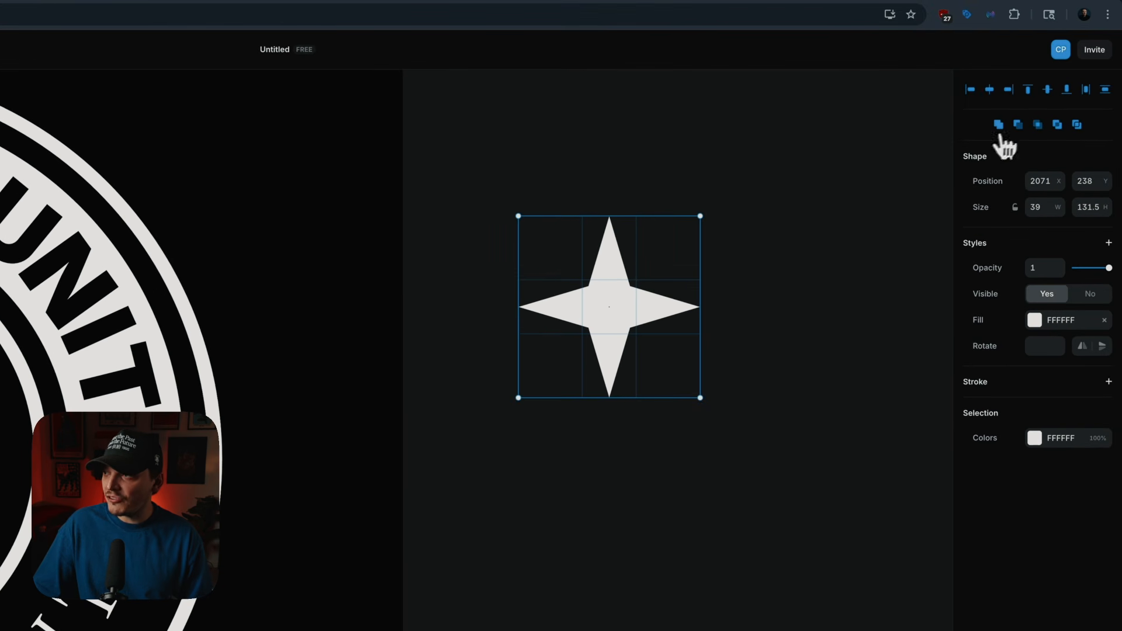
click(999, 126)
Scale the star down and place a copy on each side of the badge, between the upper and lower text.
drag(701, 216, 690, 227)
drag(742, 273, 918, 240)
drag(789, 275, 576, 388)
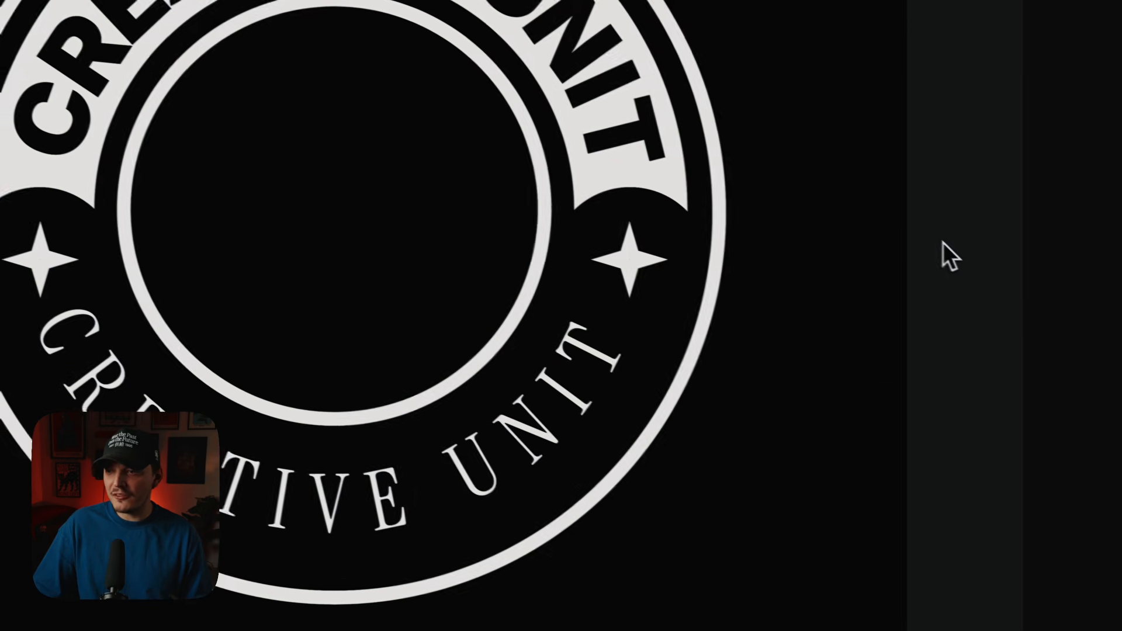
Inspect the lower and upper Arc text layers of the New Design badge.
click(448, 493)
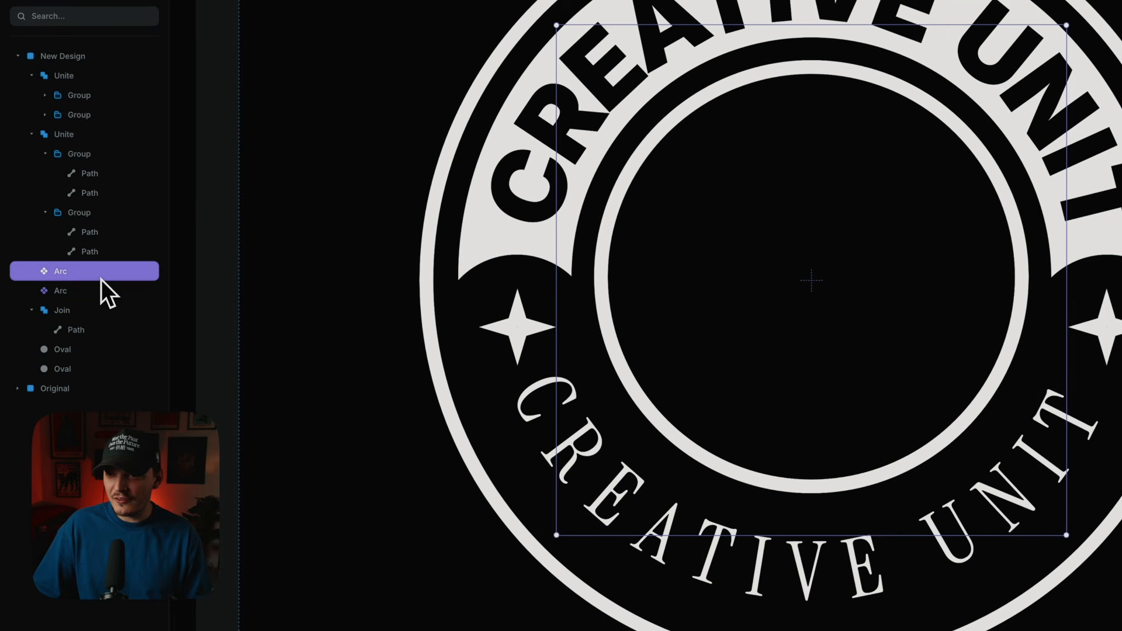
click(97, 297)
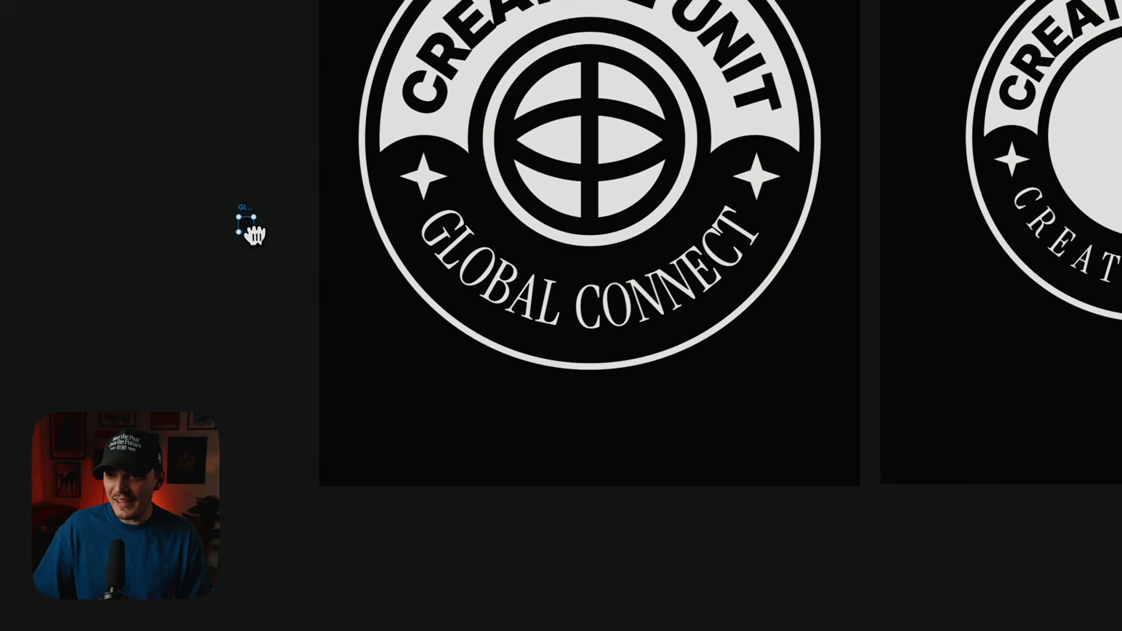
Move the Globe icon from the empty canvas into the New Design badge.
drag(256, 229, 513, 435)
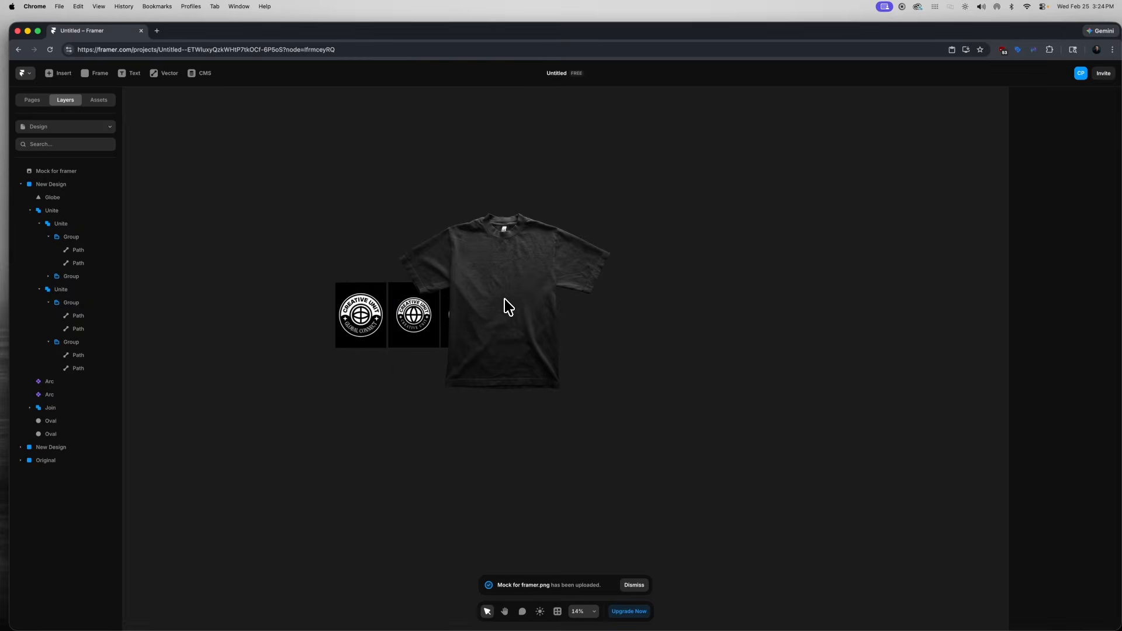
Scale the T-shirt mockup down and place it on the empty canvas just beyond the last New Design artboard.
click(504, 299)
drag(609, 200, 507, 310)
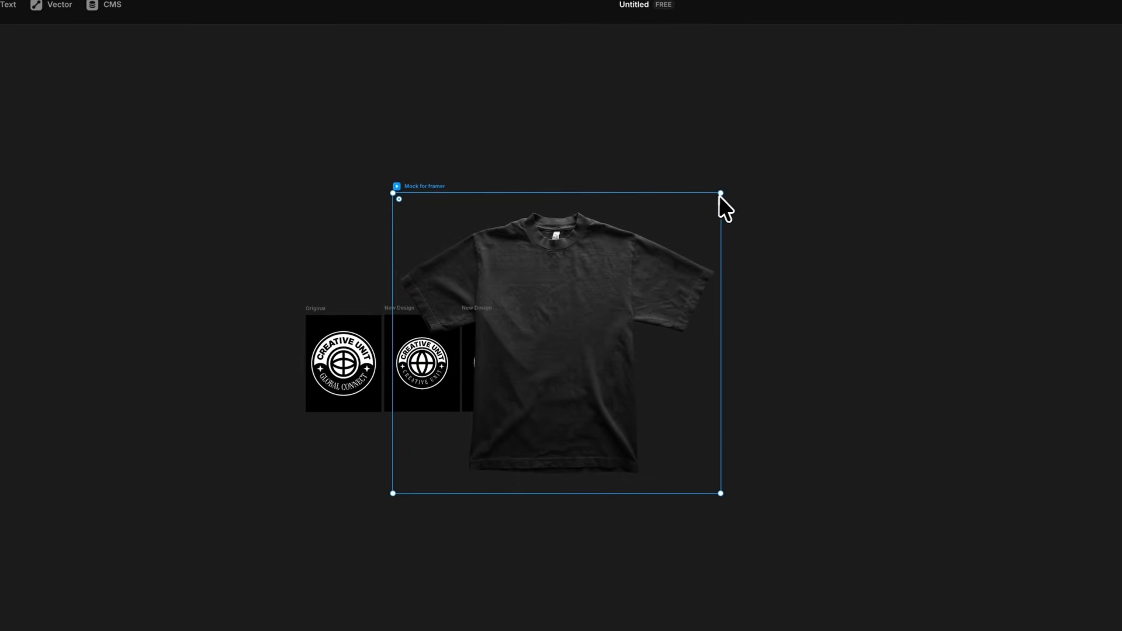
drag(561, 357, 585, 364)
scroll(584, 364, down, 5)
scroll(583, 358, up, 10)
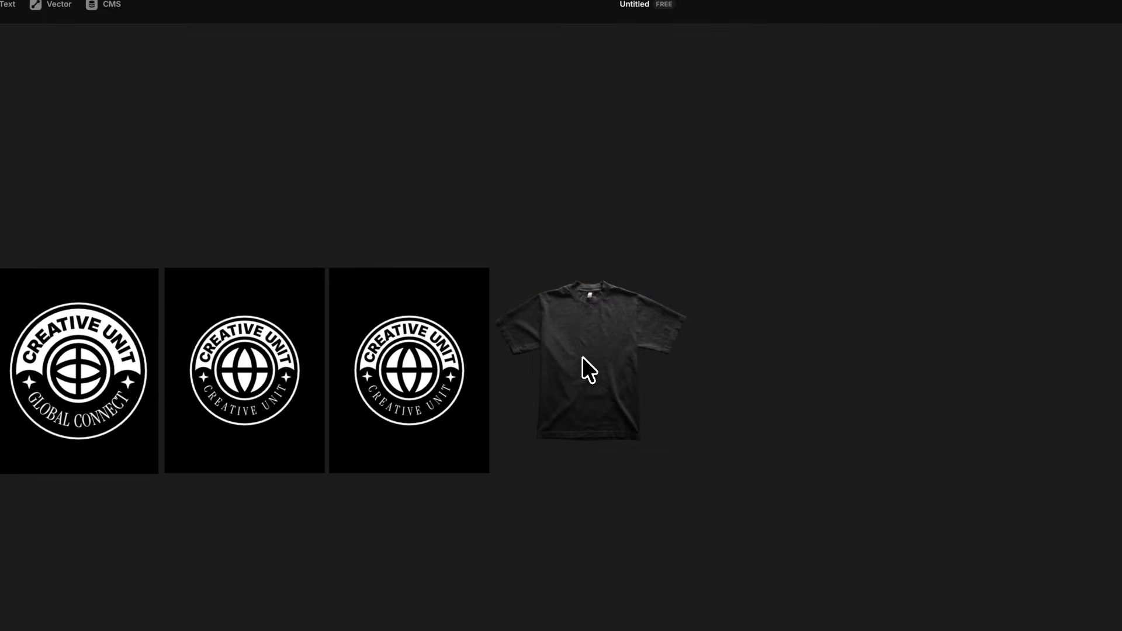
drag(608, 342, 631, 391)
Draw a frame around the T-shirt mockup and lock the mockup layer inside it.
click(82, 74)
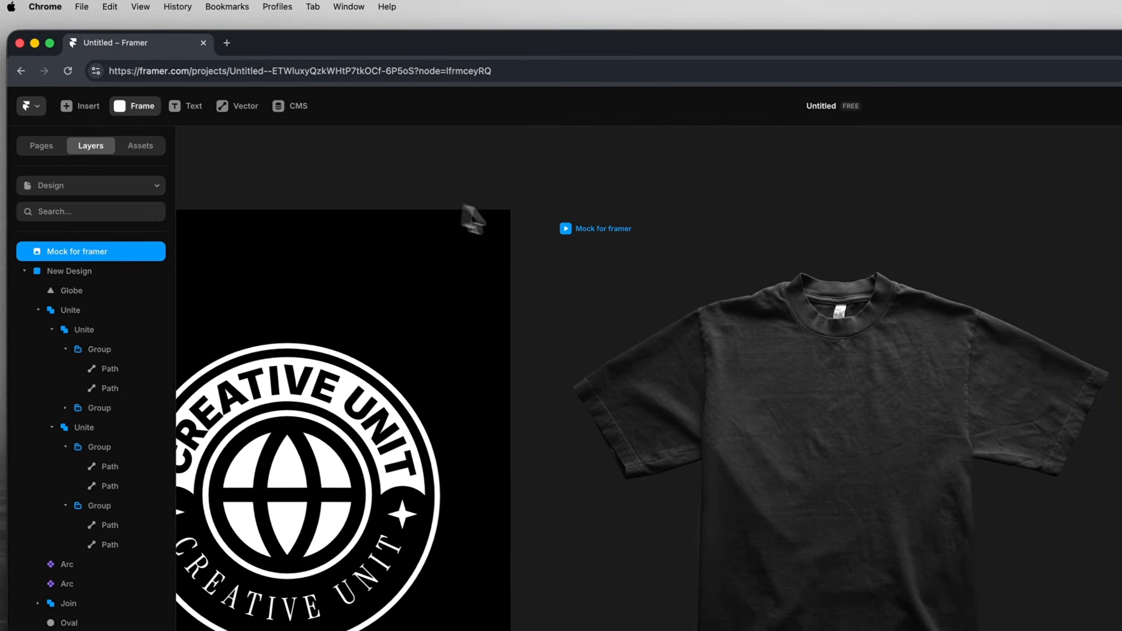
mouse_move(458, 177)
mouse_down()
mouse_move(854, 573)
mouse_move(739, 563)
mouse_move(801, 553)
mouse_move(777, 531)
mouse_up()
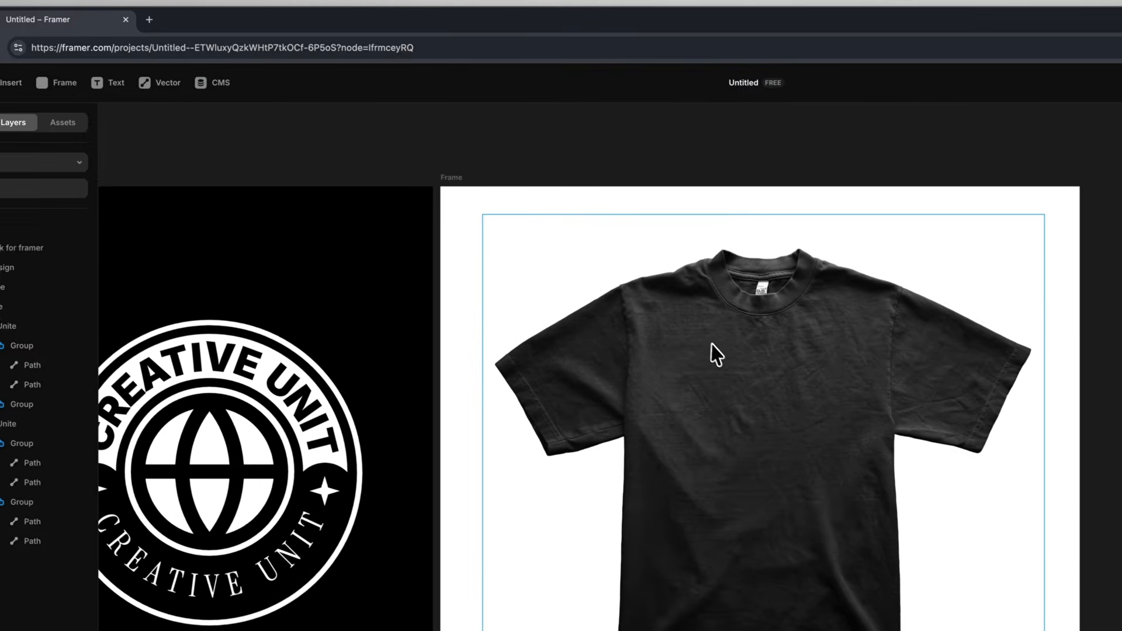
click(667, 311)
right_click(17, 215)
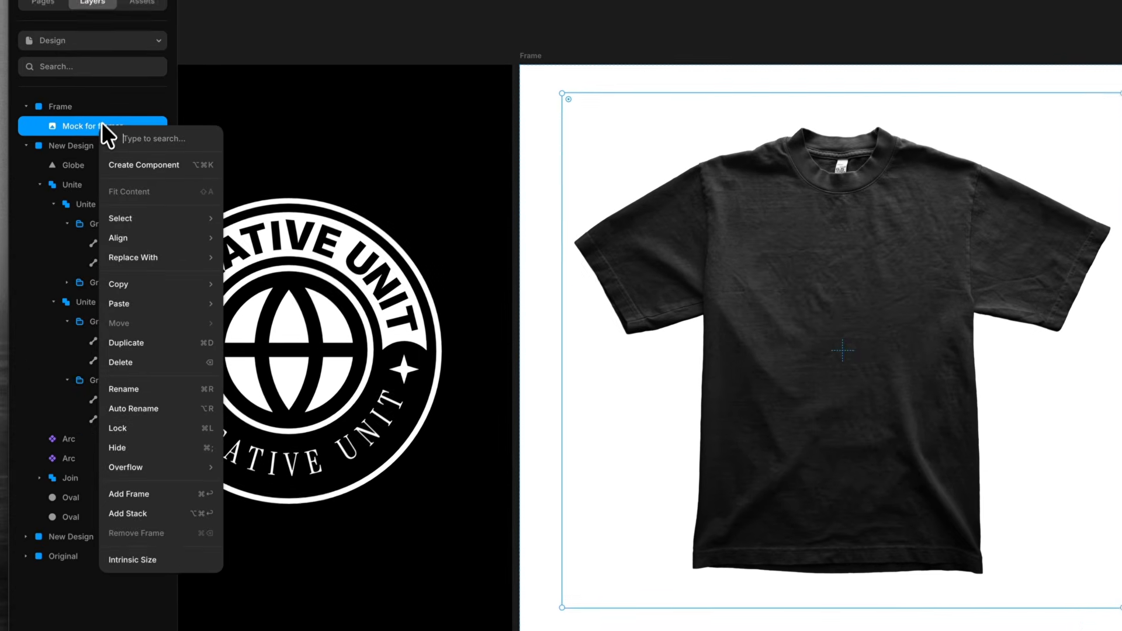
mouse_move(149, 468)
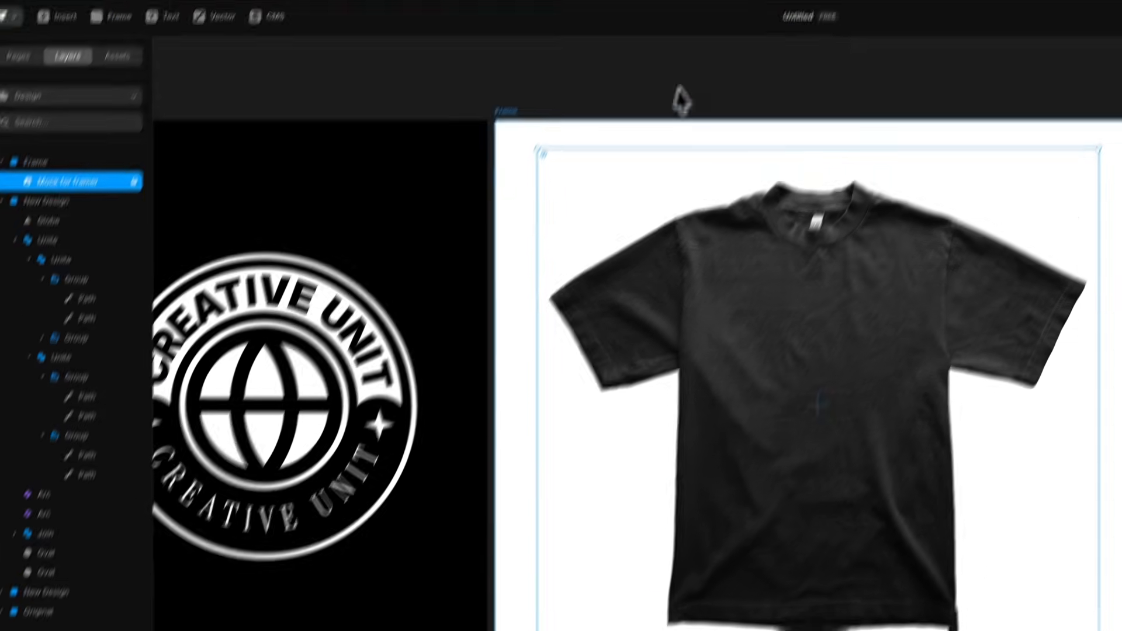
click(713, 37)
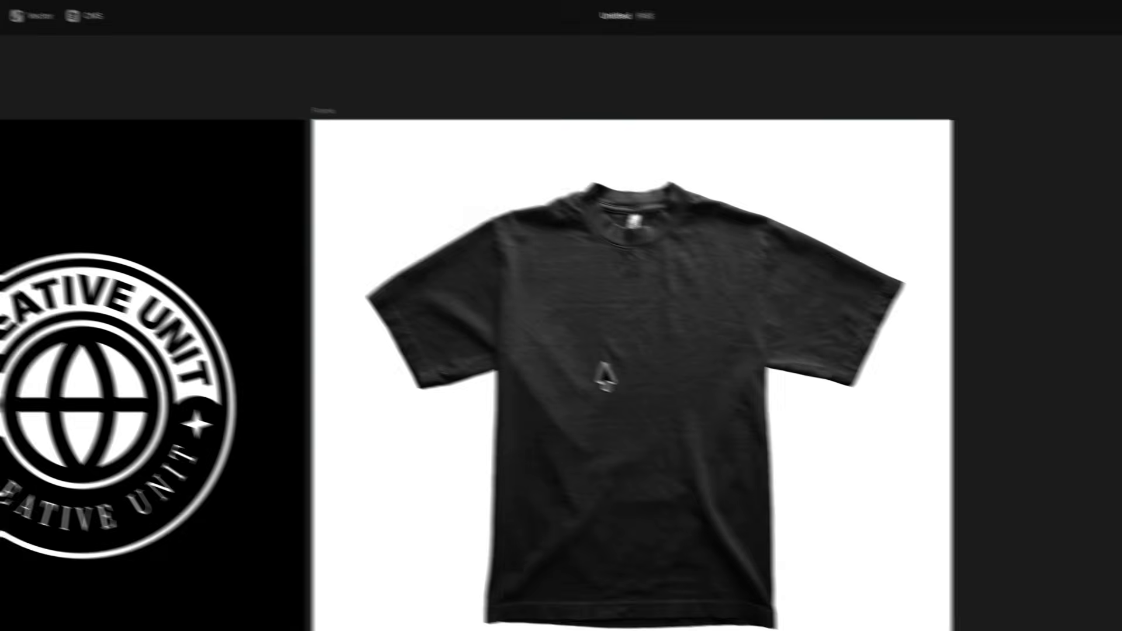
Paste the Final Artwork Badge image over the T-shirt and give it a blending style that hides its black background.
key(super+v)
drag(827, 378, 870, 453)
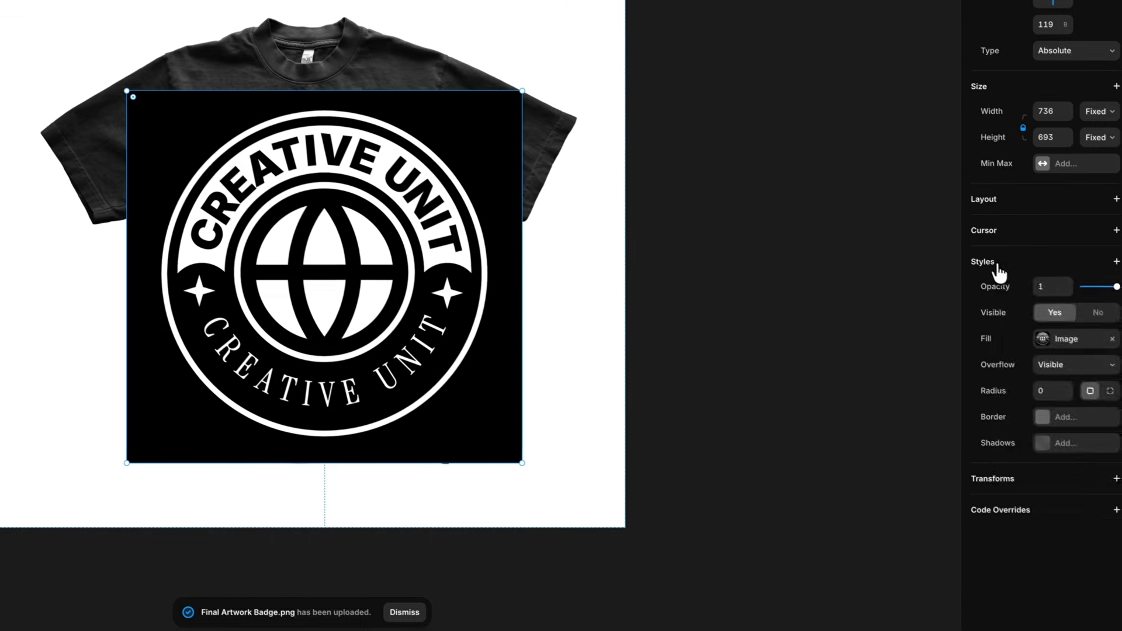
click(991, 258)
click(1029, 304)
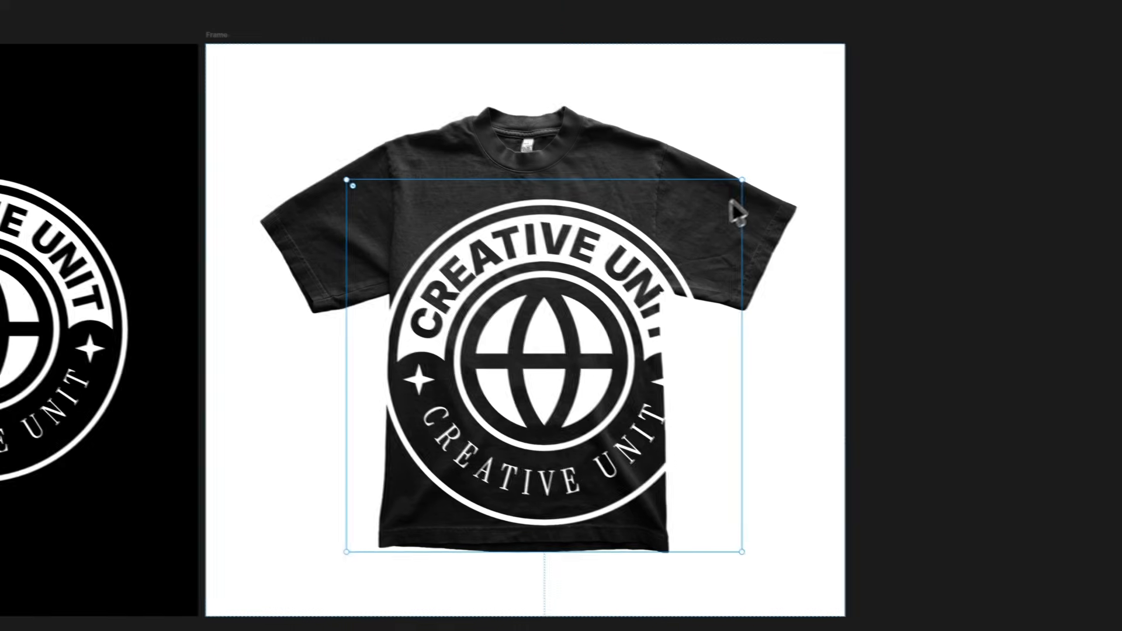
Scale the badge artwork down proportionally and centre it on the T-shirt's chest.
drag(731, 213, 578, 367)
drag(503, 453, 564, 297)
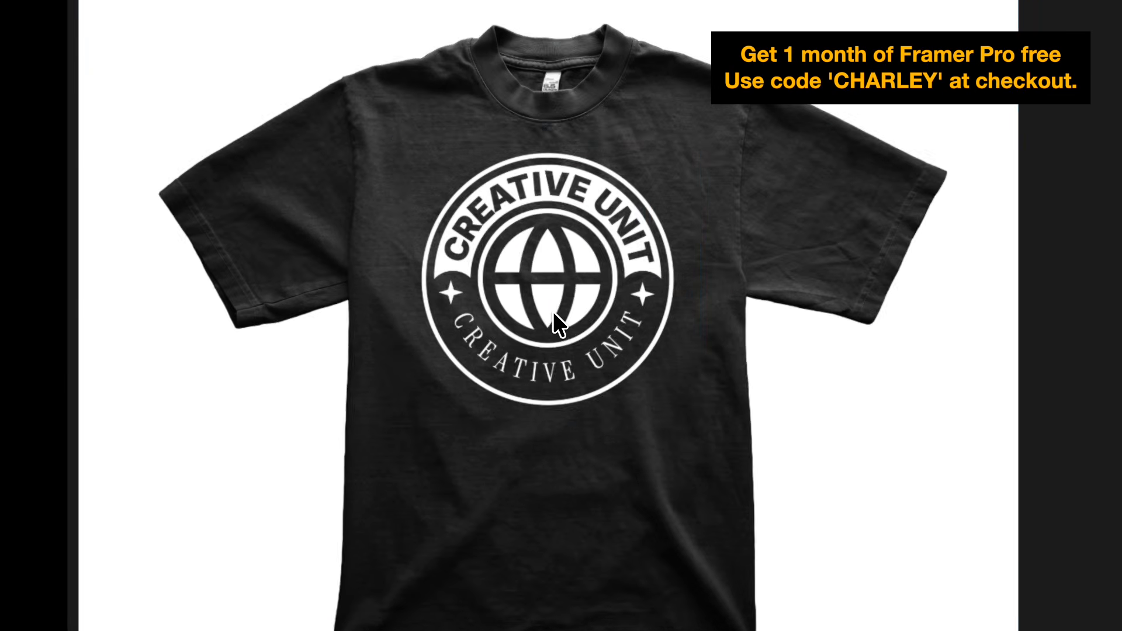
click(562, 309)
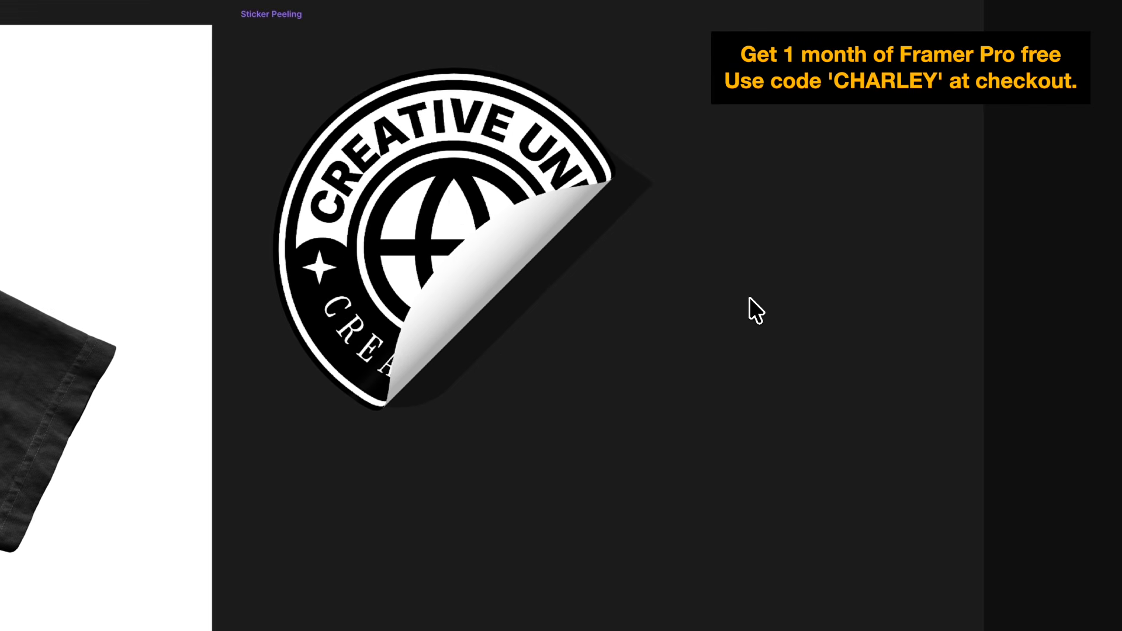
Reposition the Sticker Peeling component slightly on the canvas and set its peel direction to 165°.
mouse_move(449, 196)
mouse_down()
mouse_move(496, 274)
mouse_move(426, 193)
mouse_up()
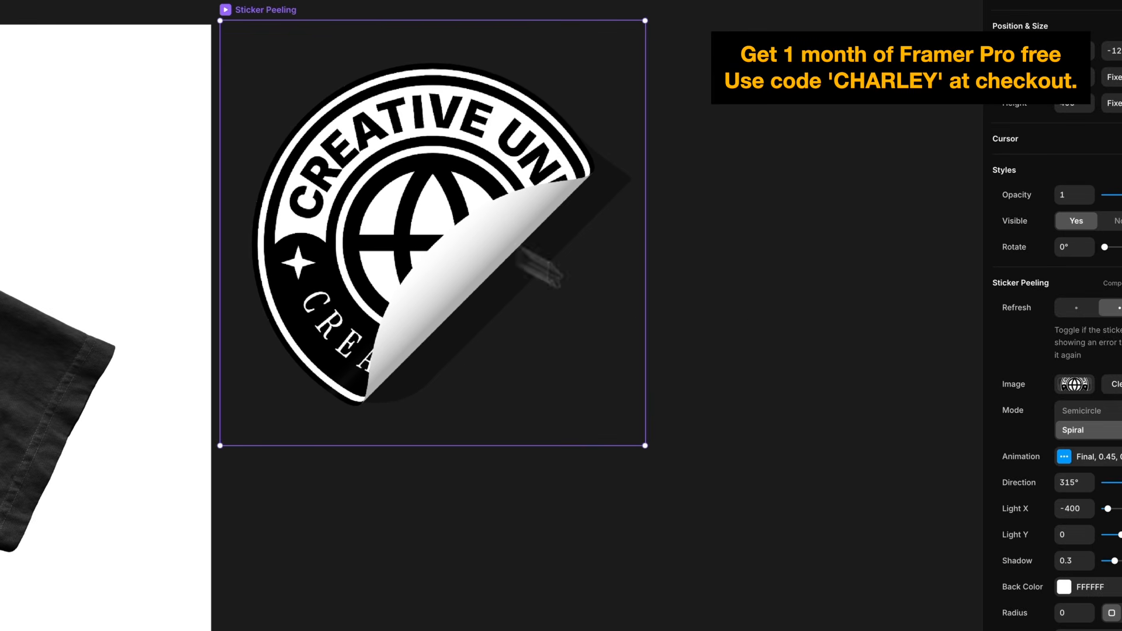
drag(1121, 483, 1119, 481)
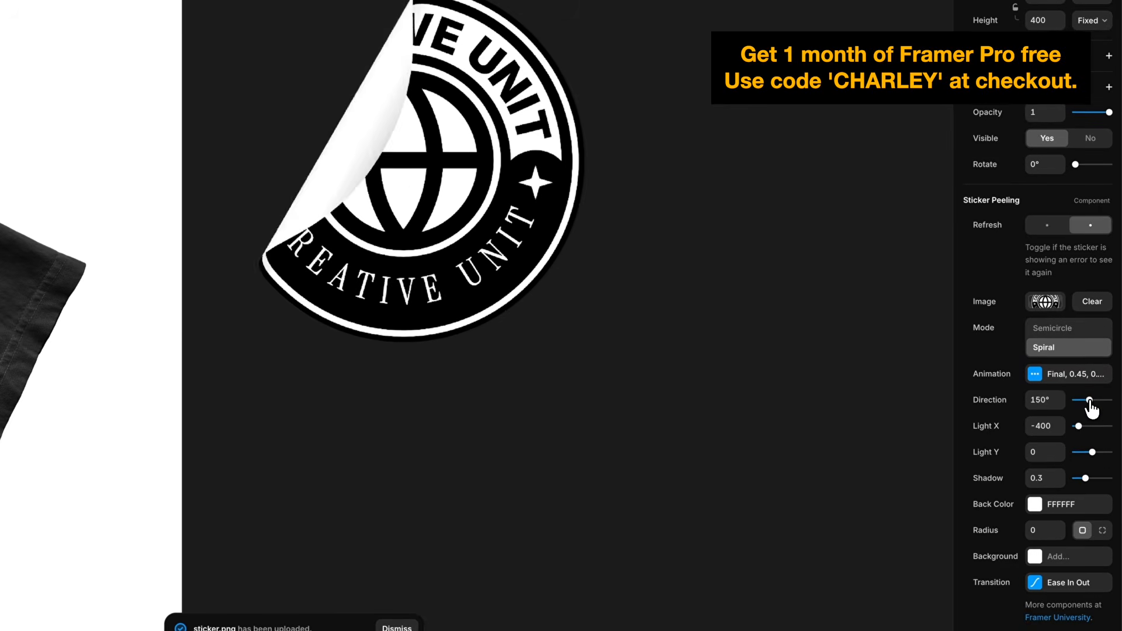
drag(1090, 401, 1091, 400)
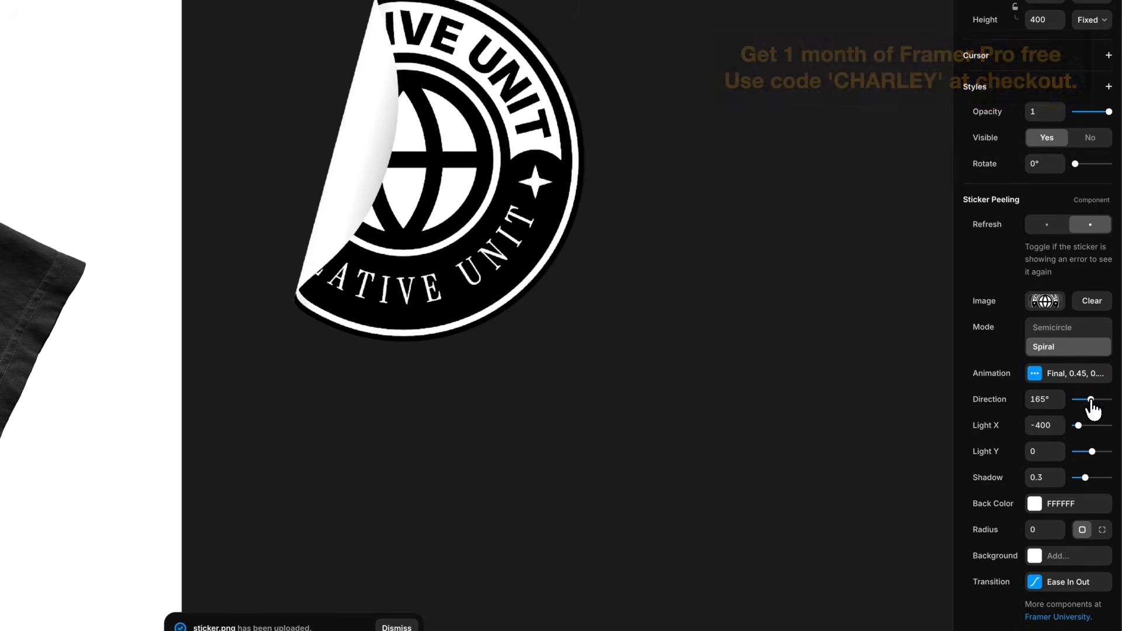